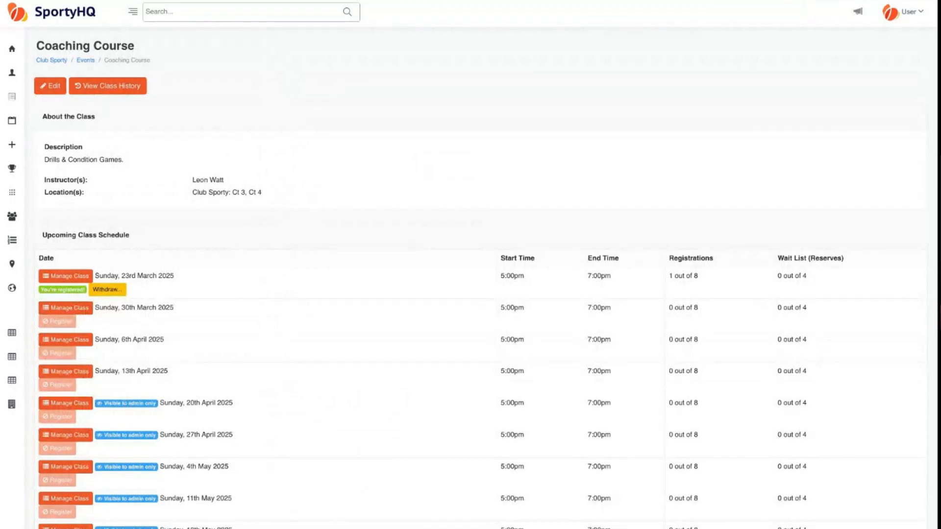
- Leave the Coaching Course page through the Club Sporty breadcrumb
click(52, 60)
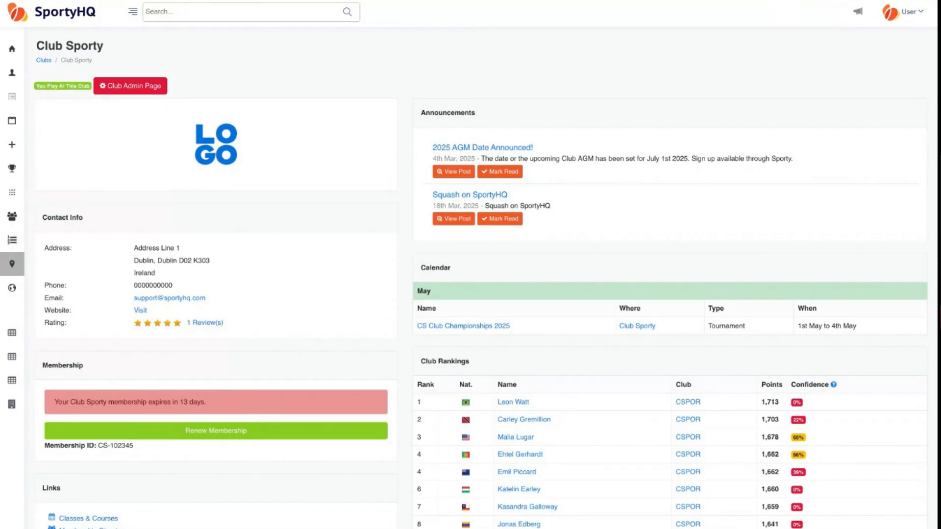
- Open Club Sporty's Facility Administration page and review its Membership and Payments sections
click(148, 88)
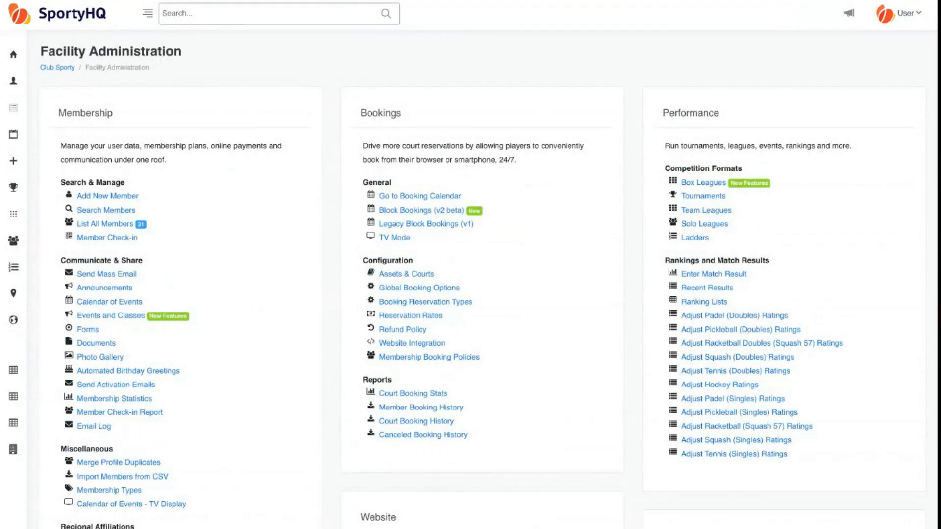
double_click(88, 113)
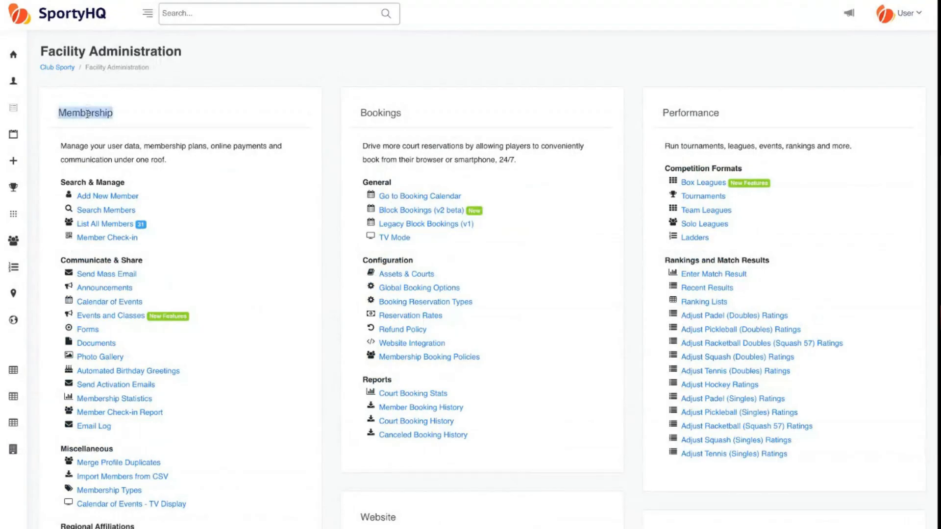
scroll(227, 210, down, 4)
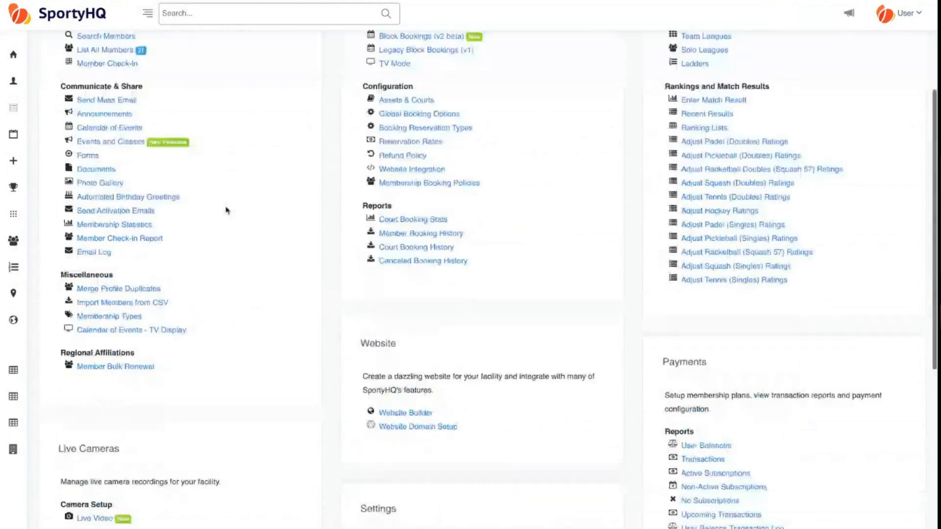
scroll(227, 210, down, 2)
double_click(678, 265)
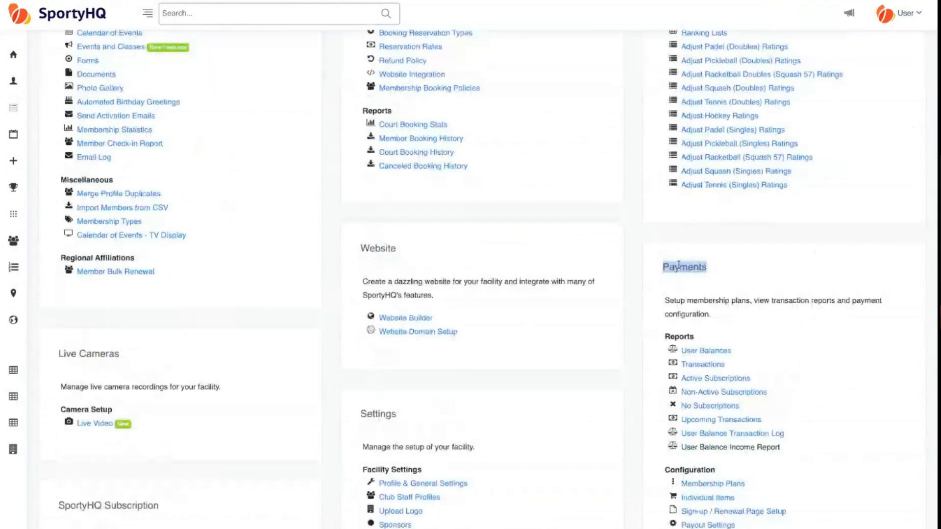
scroll(254, 420, up, 5)
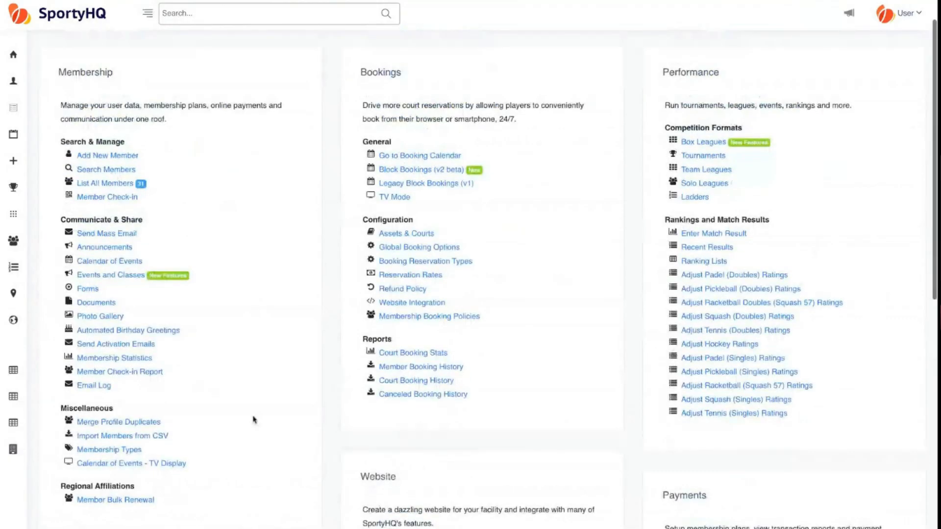
scroll(451, 208, down, 3)
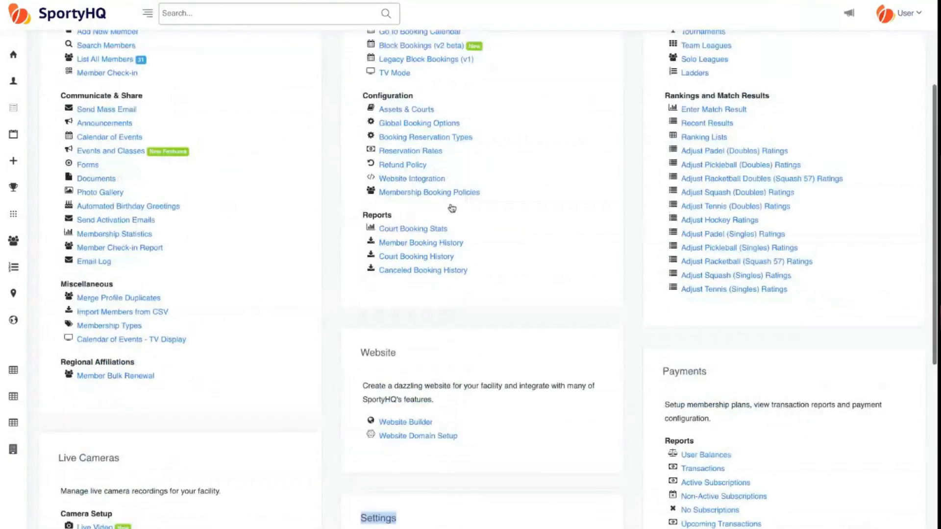
scroll(451, 209, up, 4)
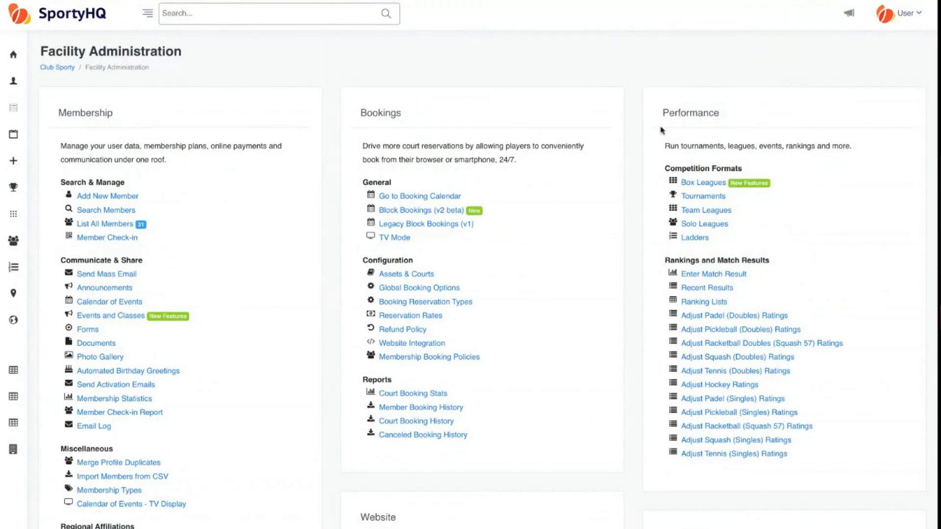
scroll(241, 163, down, 1)
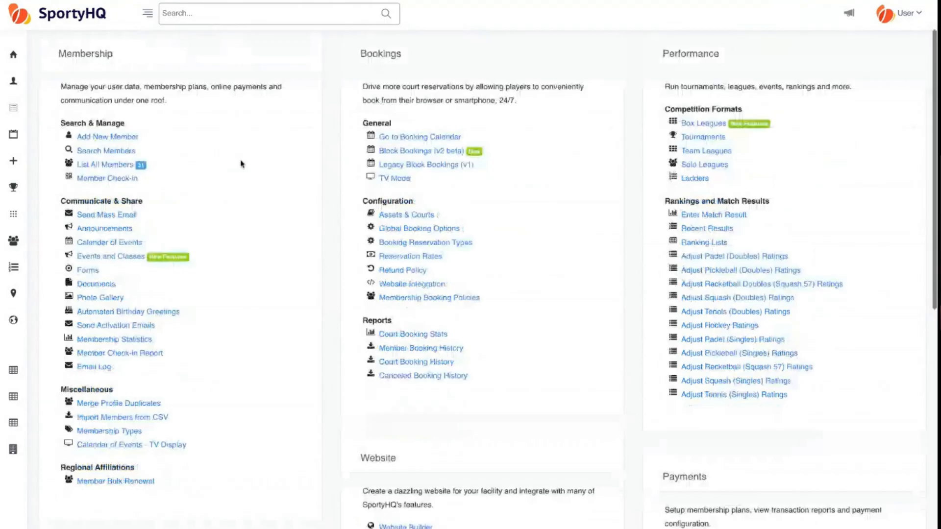
scroll(241, 164, up, 1)
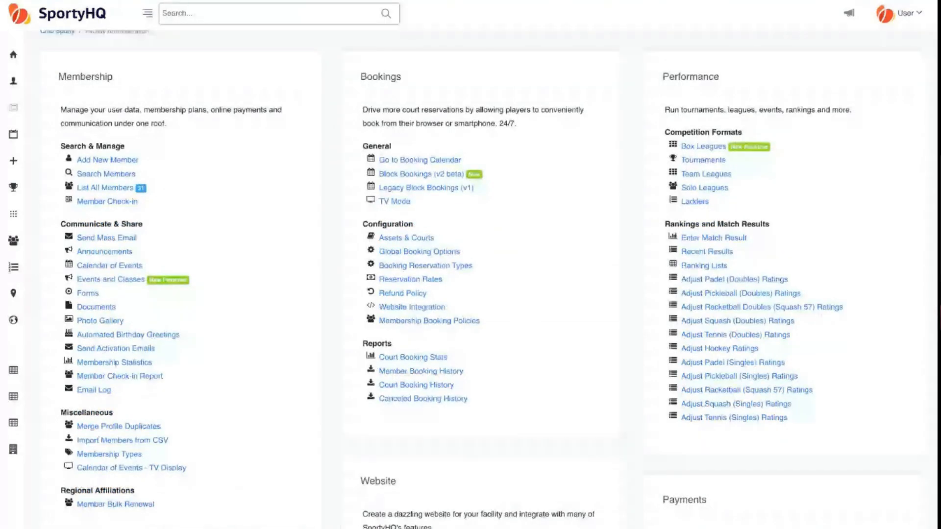
scroll(470, 294, up, 1)
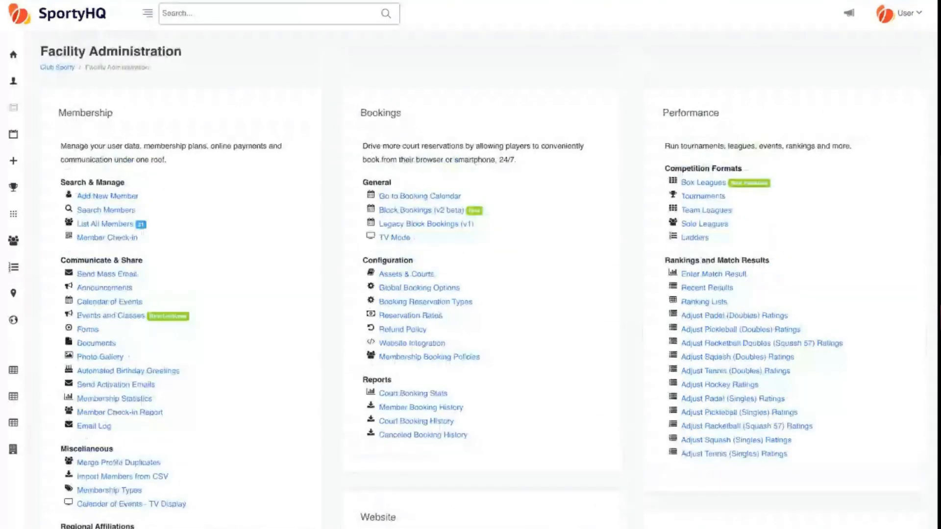
- Return to Club Sporty and view the 13-day membership expiry notice and Club Rankings
click(71, 68)
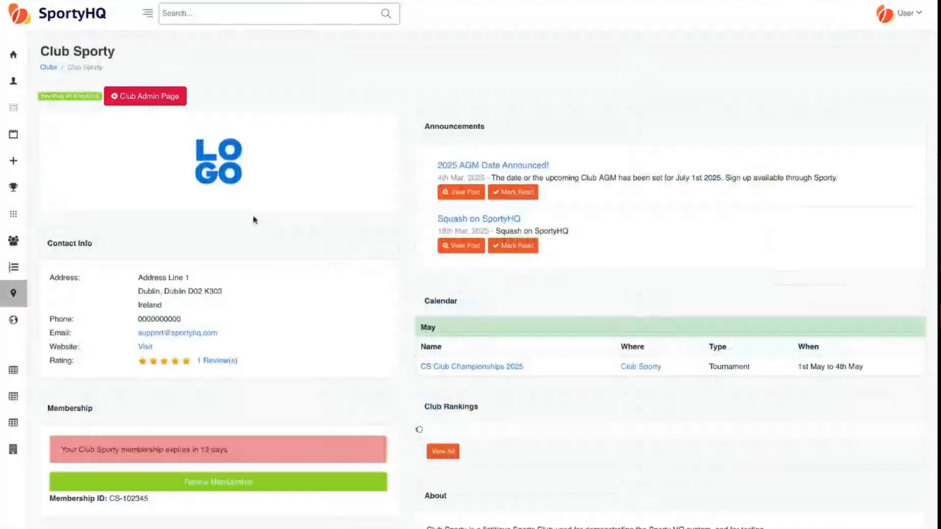
scroll(254, 220, down, 5)
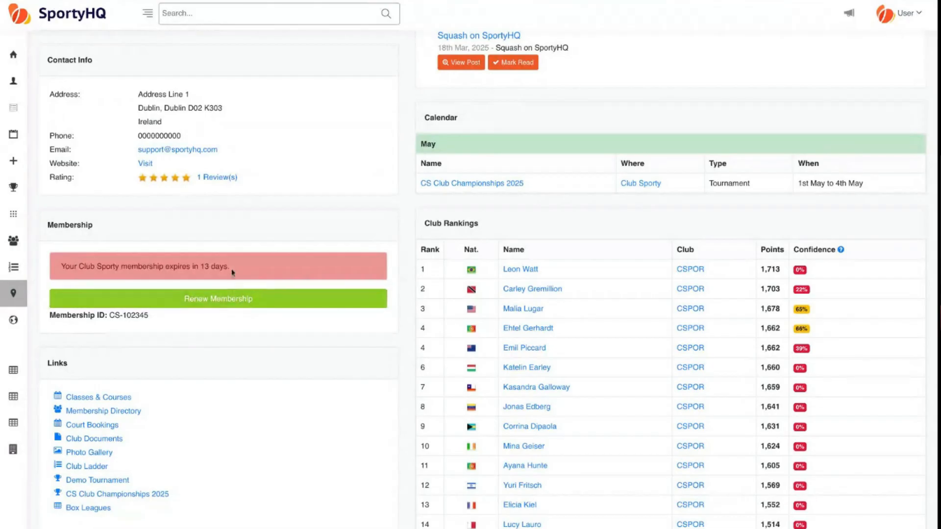
- Start the Club Sporty membership renewal and zoom out on the User Details form
click(213, 306)
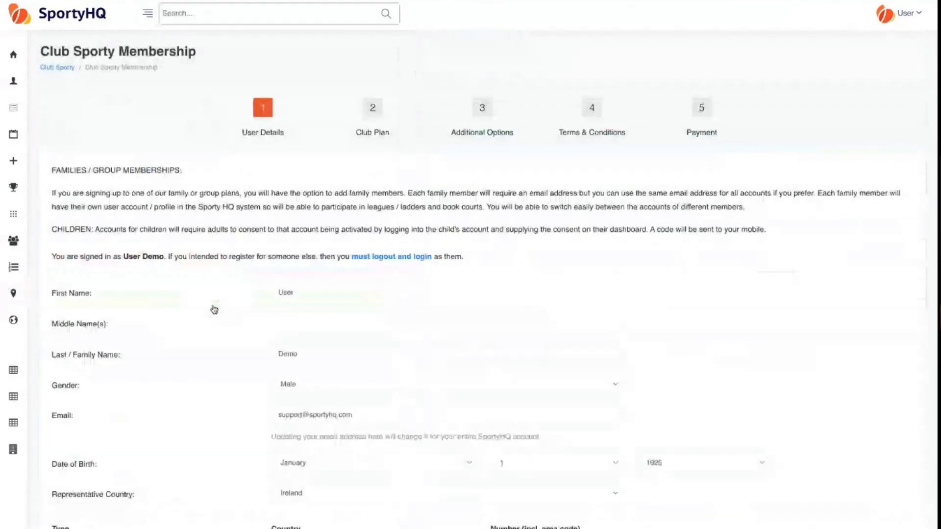
key(super+minus)
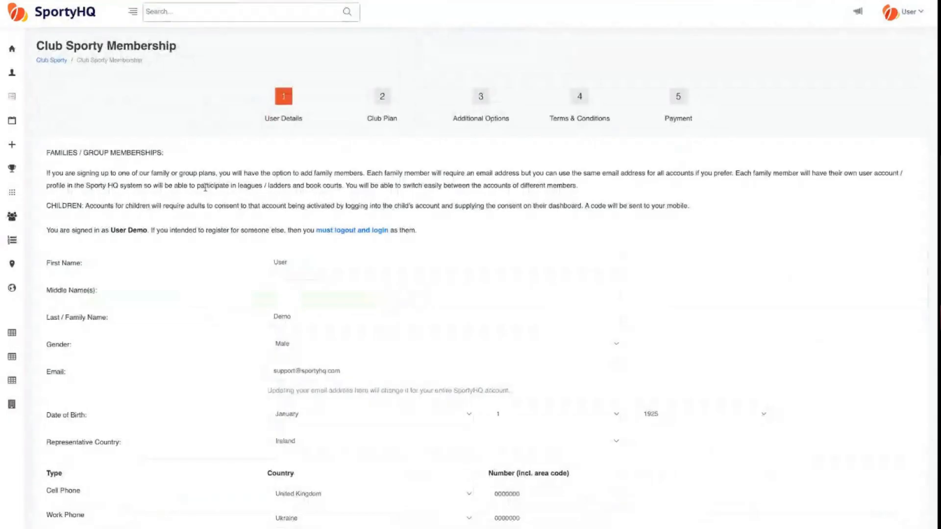
scroll(212, 245, down, 1)
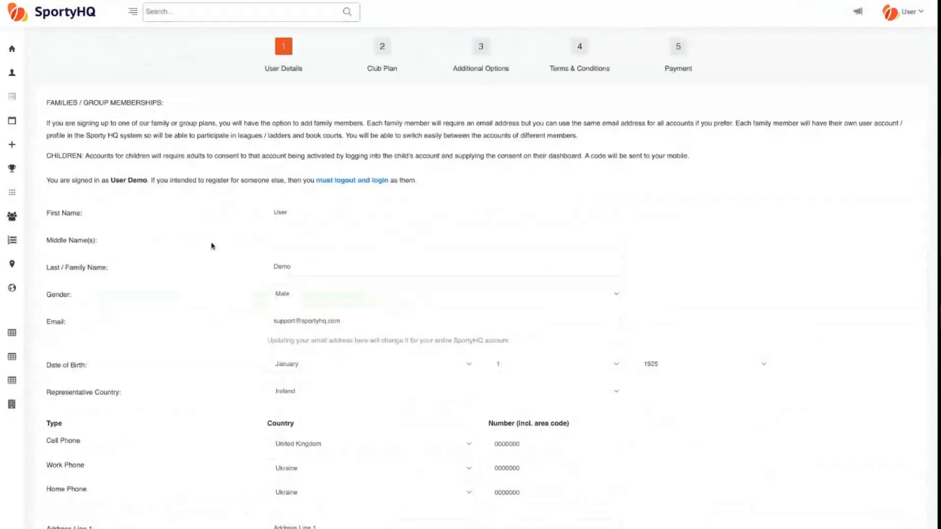
scroll(212, 245, down, 1)
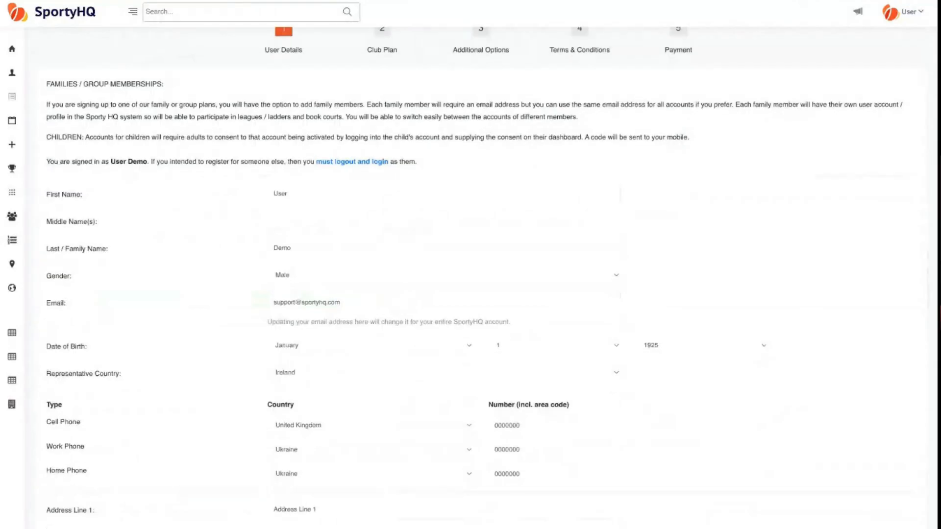
scroll(471, 274, down, 5)
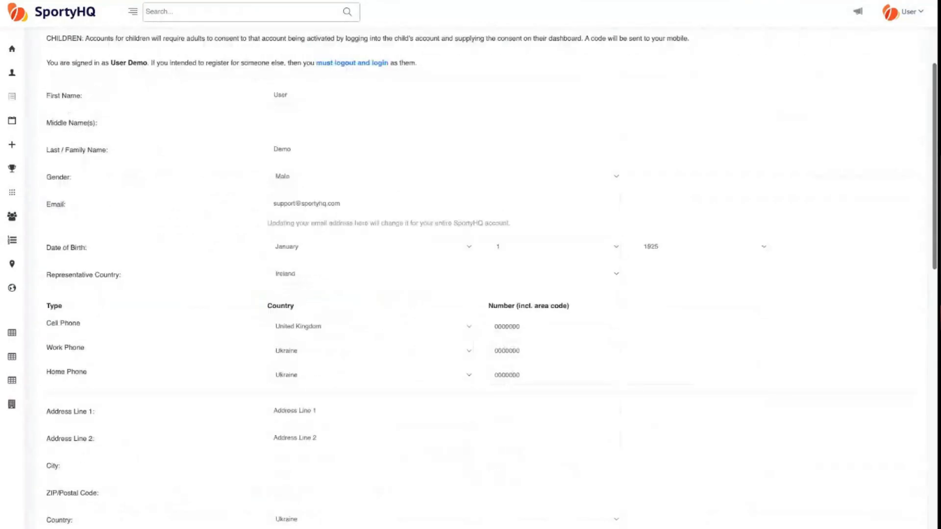
scroll(149, 319, down, 3)
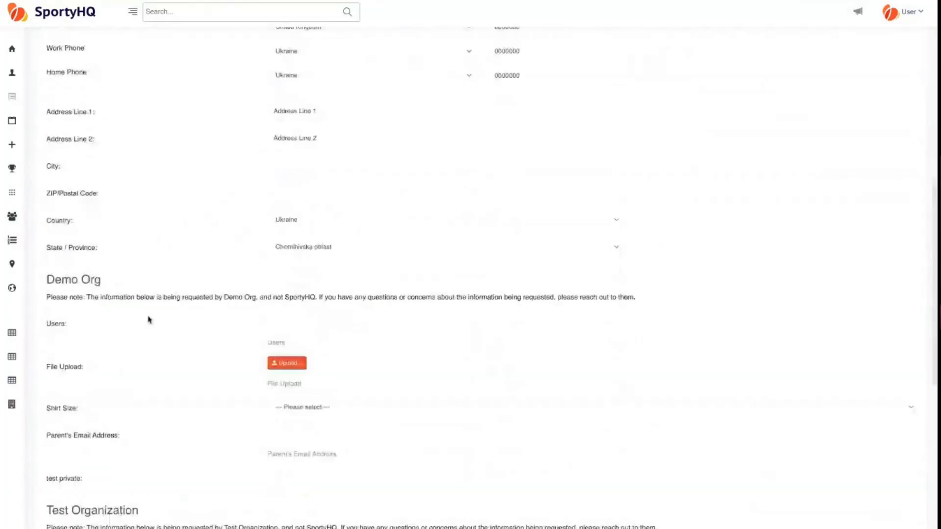
- Review the Demo Org and Emergency Contact sections, then submit the user details
triple_click(85, 282)
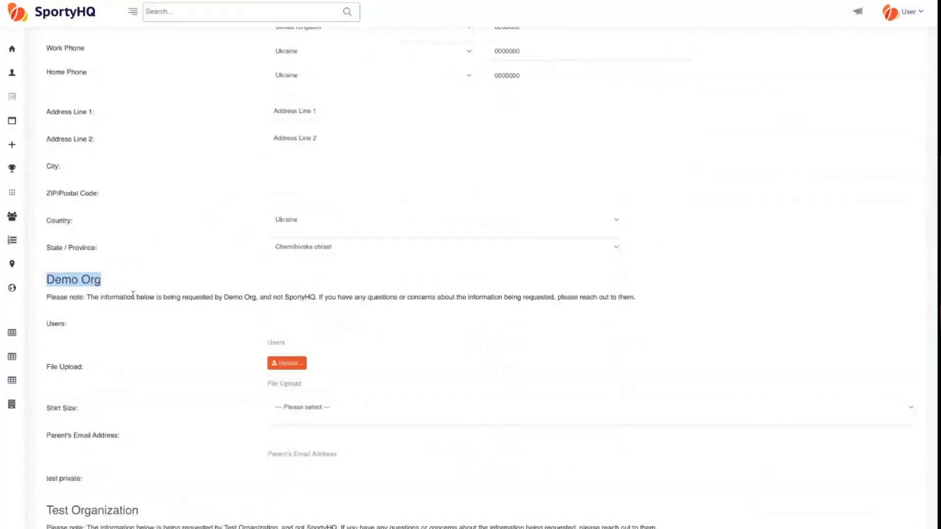
scroll(135, 295, down, 2)
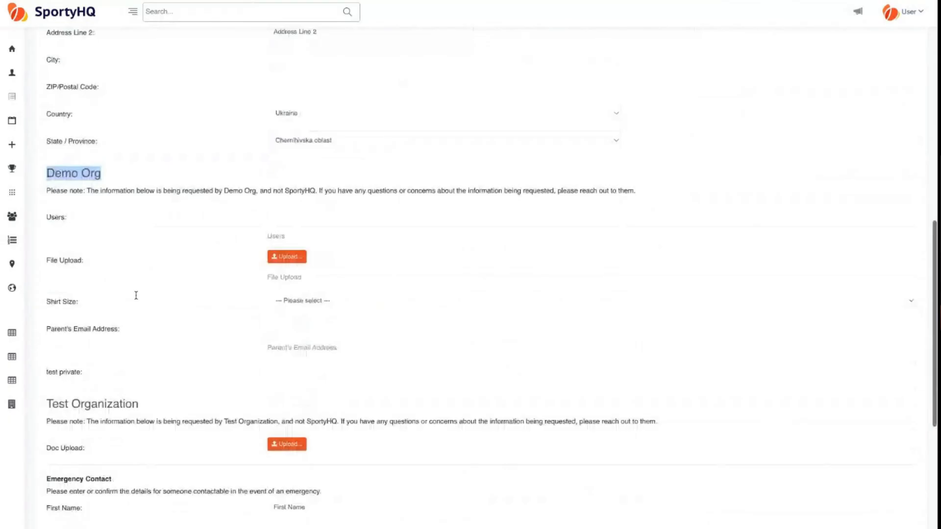
scroll(136, 295, down, 5)
scroll(298, 214, down, 1)
drag(46, 199, 116, 201)
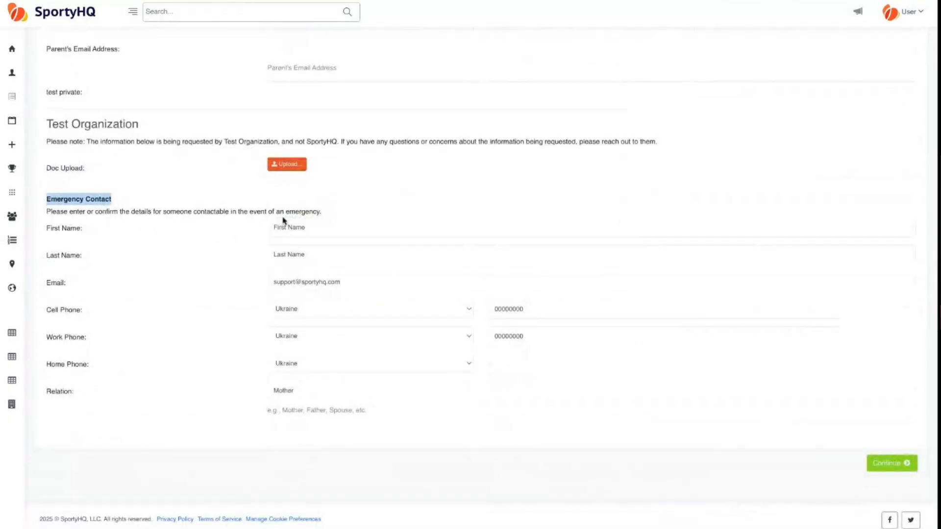
click(911, 12)
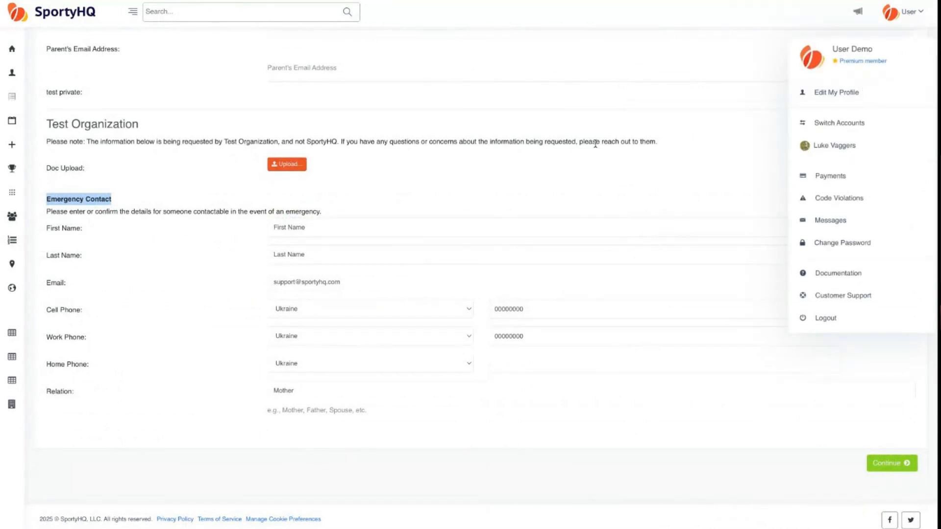
click(496, 200)
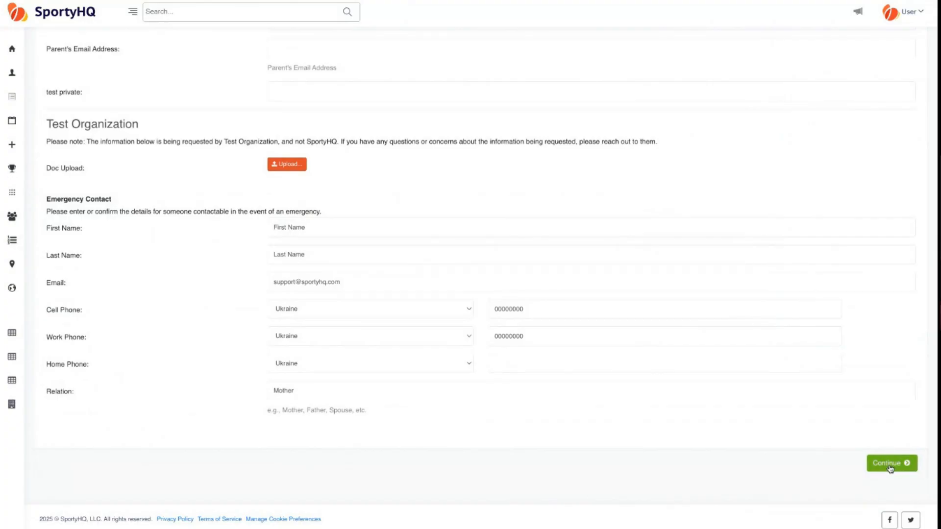
click(897, 465)
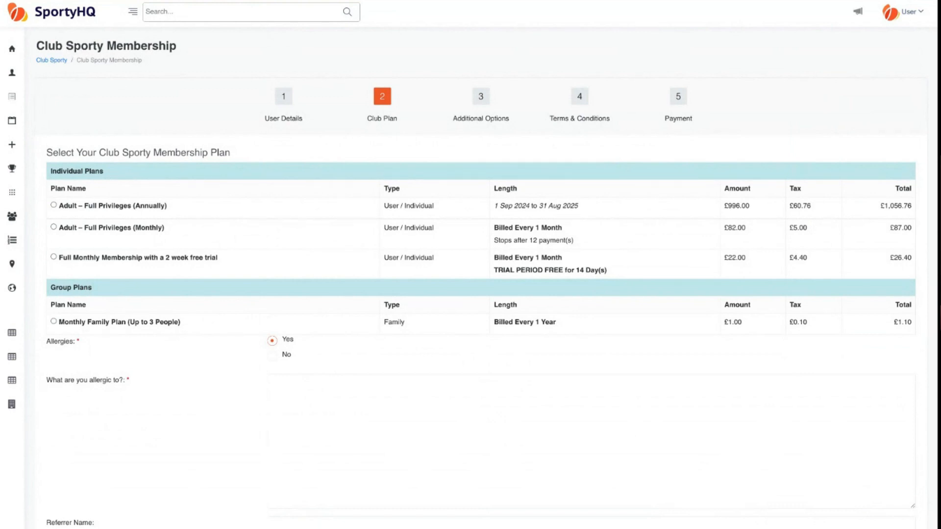
- Show the Allergies question toggling Yes/No, leave it at No, and point out Referrer Name
scroll(116, 349, down, 1)
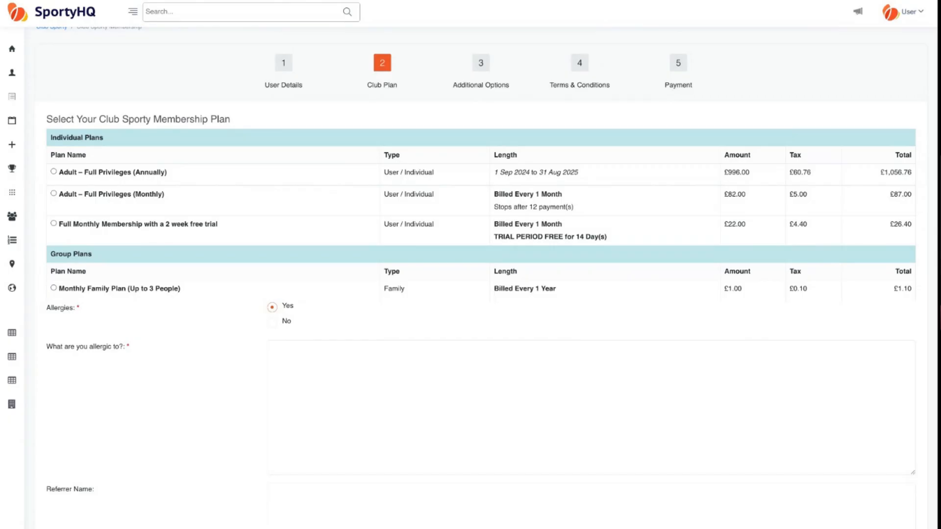
scroll(152, 317, down, 1)
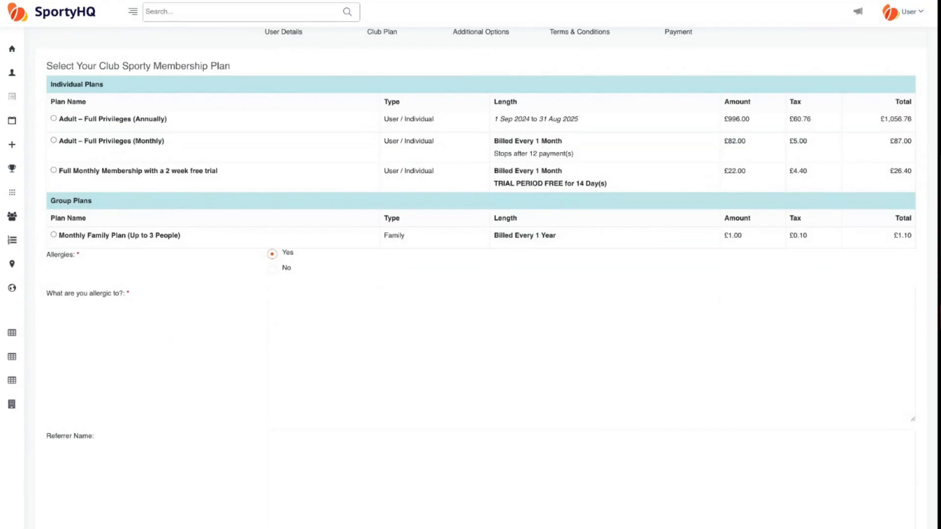
scroll(480, 274, up, 1)
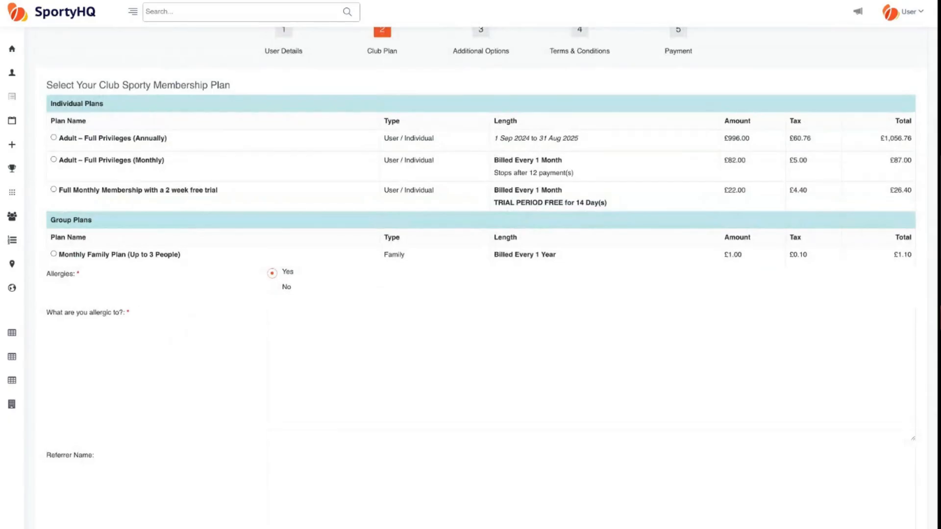
click(272, 289)
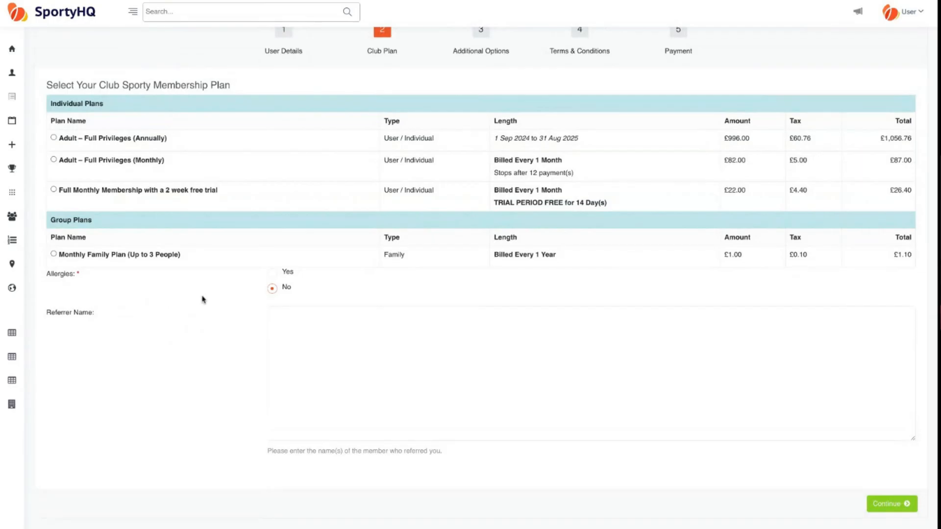
click(273, 273)
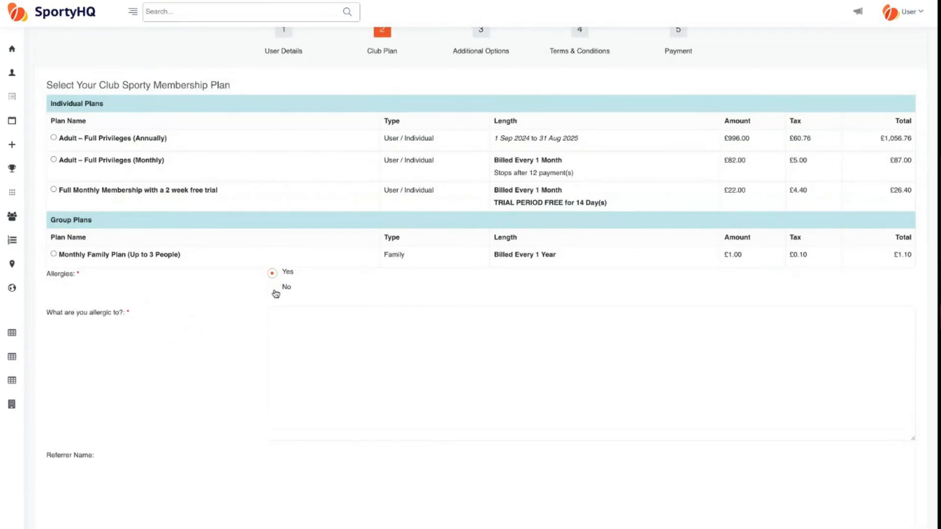
click(274, 291)
triple_click(97, 315)
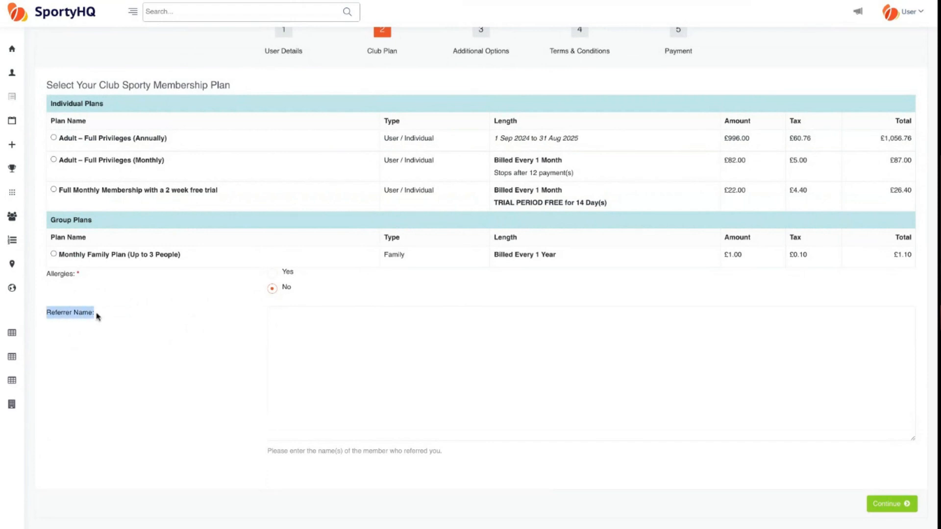
click(93, 319)
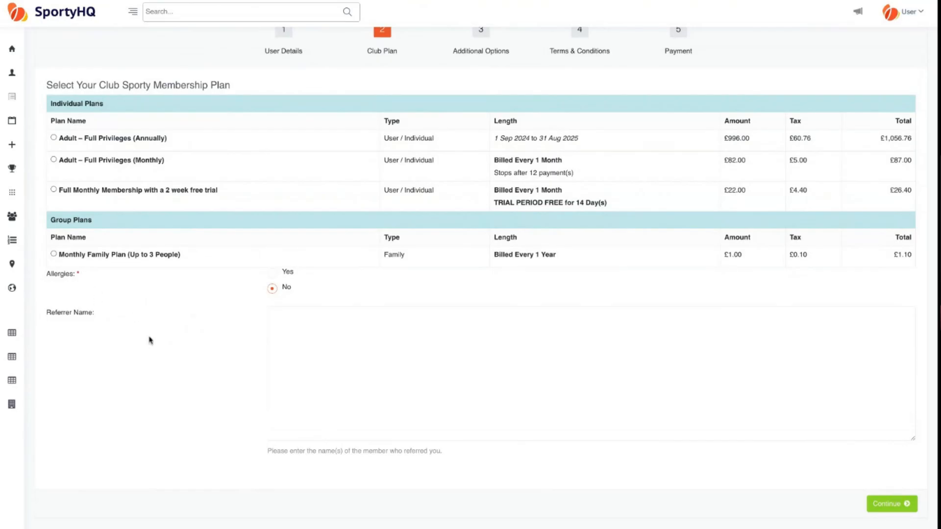
scroll(149, 338, up, 2)
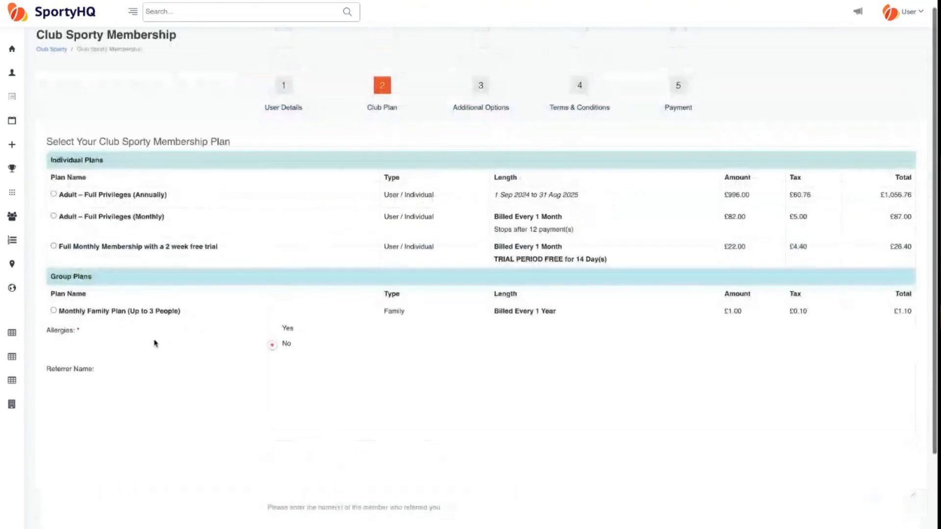
- Choose the Adult – Full Privileges (Annually) plan, totalling £1,056.76, and continue
click(54, 195)
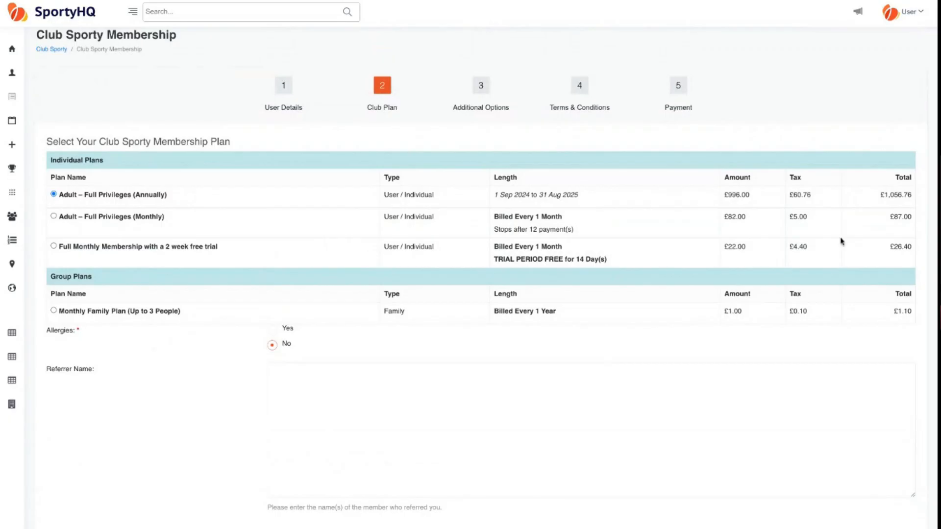
scroll(225, 398, down, 2)
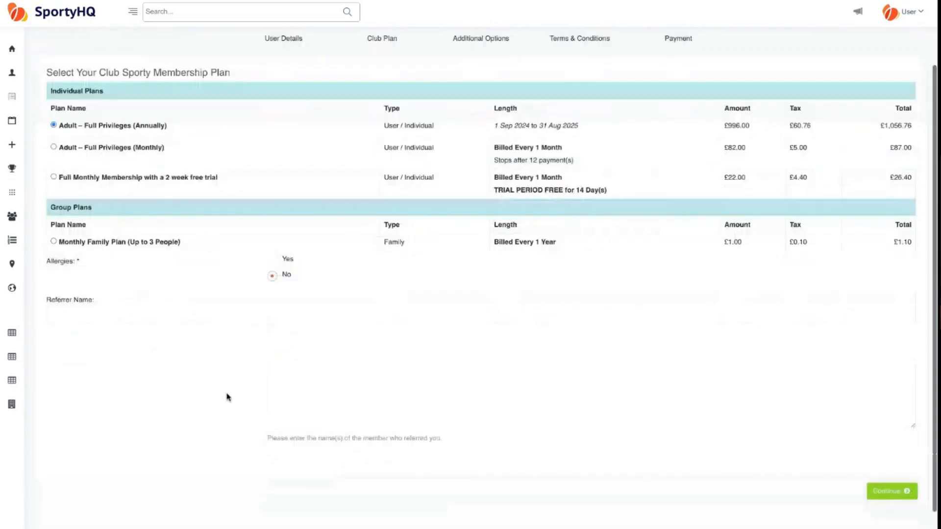
scroll(226, 397, down, 1)
click(884, 469)
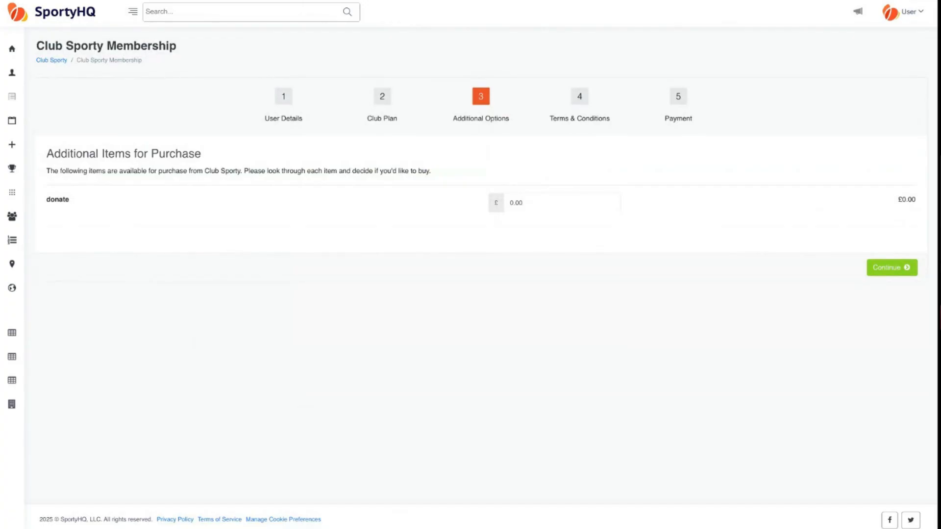
- Enter 100 in the donate field on Additional Options and continue
click(543, 207)
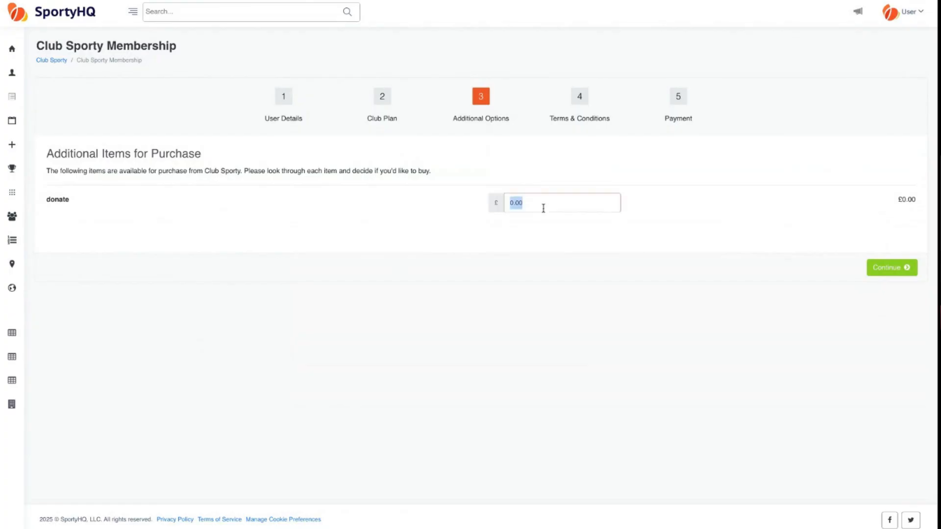
text(100)
click(591, 233)
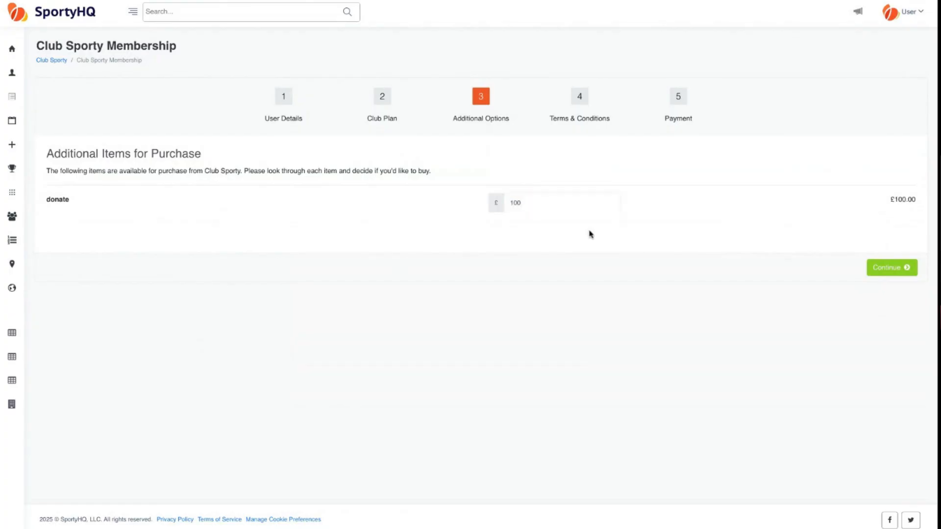
click(888, 276)
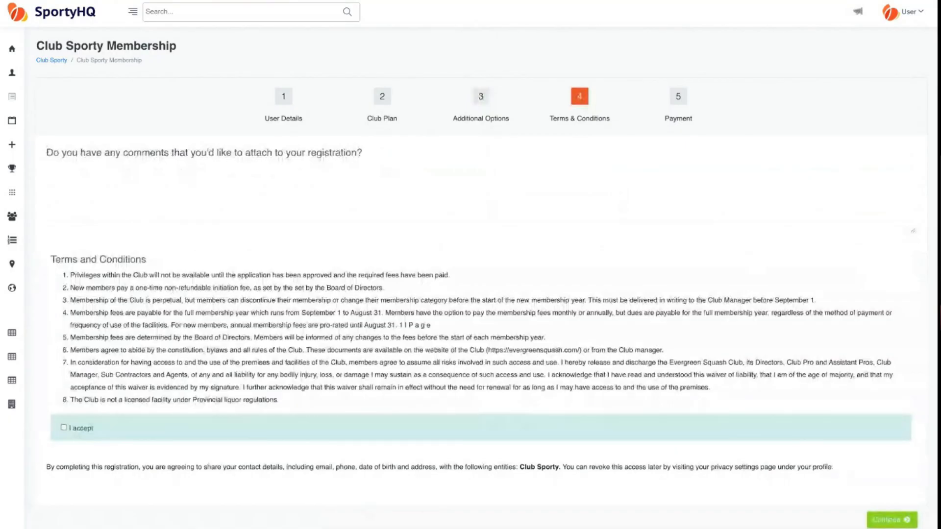
- Tick I accept under Terms & Conditions and continue to the £1,156.76 payment step
scroll(263, 213, down, 2)
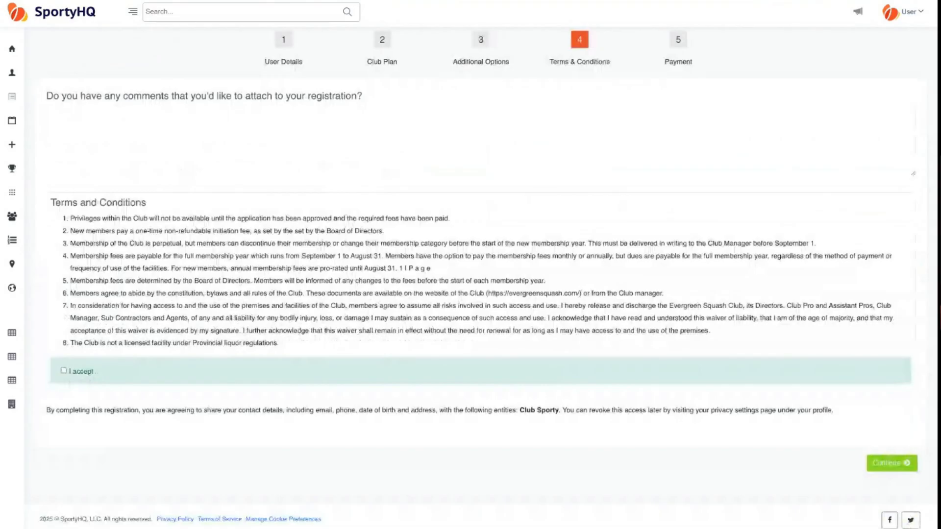
click(64, 371)
click(875, 465)
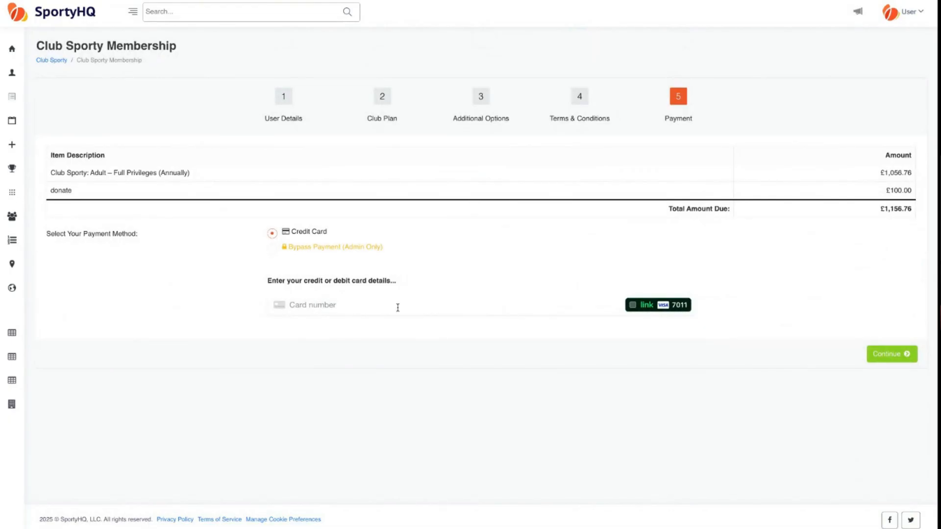
- Try the Bypass and Direct Debit payment options, keep Credit Card, then return to Club Sporty
click(272, 250)
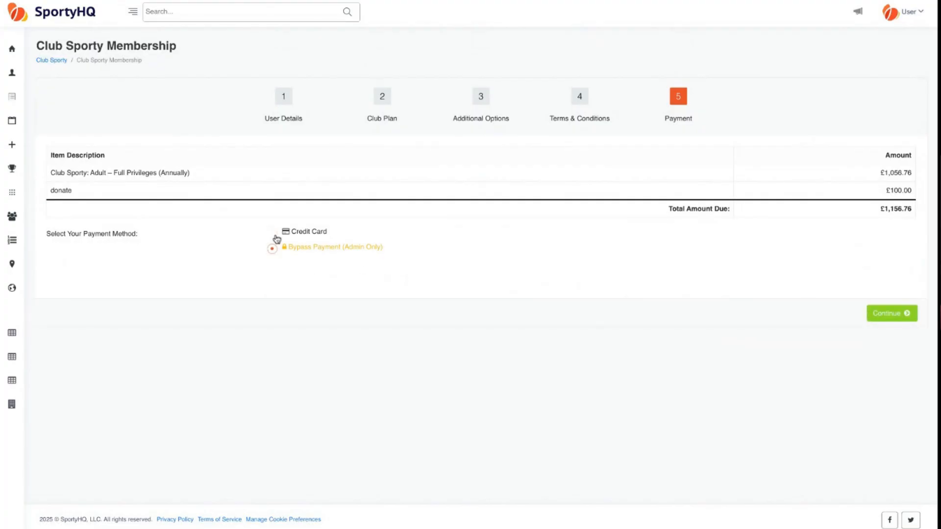
click(273, 233)
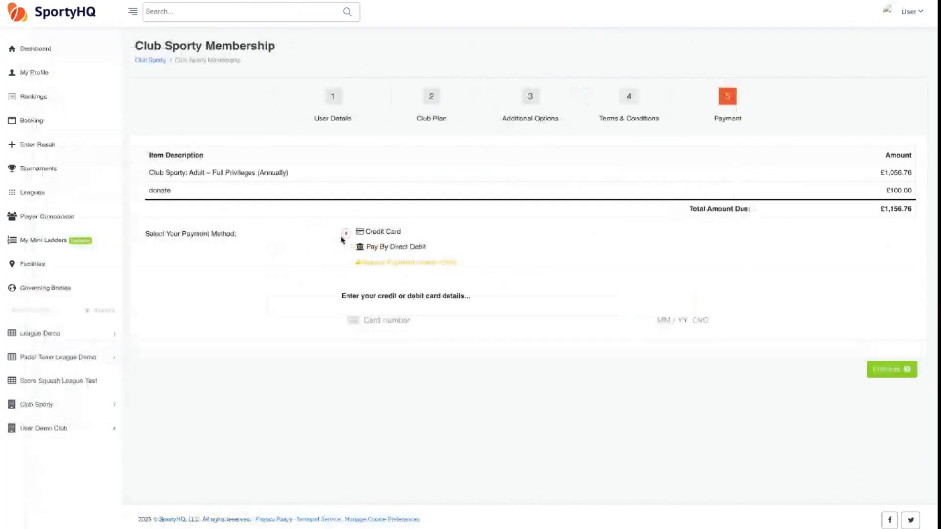
click(347, 251)
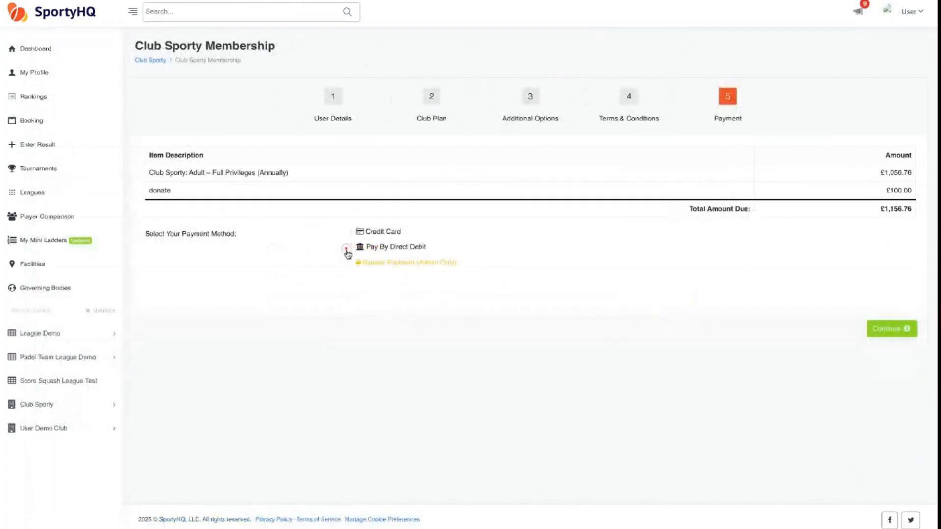
click(347, 234)
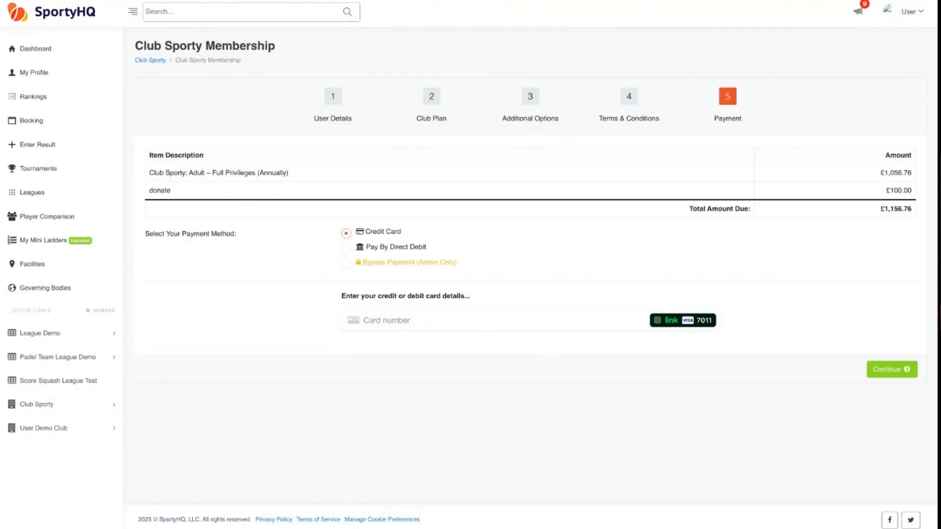
click(346, 251)
click(346, 233)
click(155, 60)
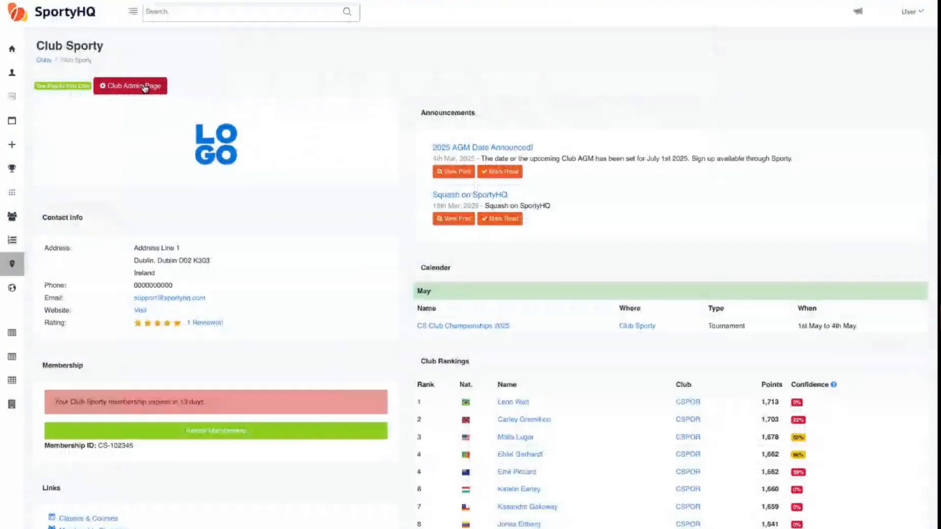
- Go to the Club Admin Page and open Membership Plans from the Payments section
click(144, 87)
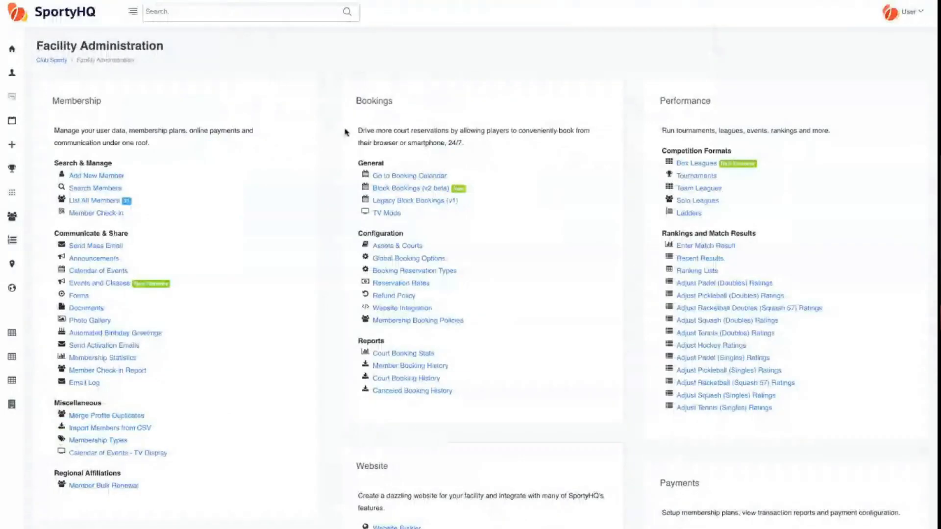
scroll(399, 171, down, 2)
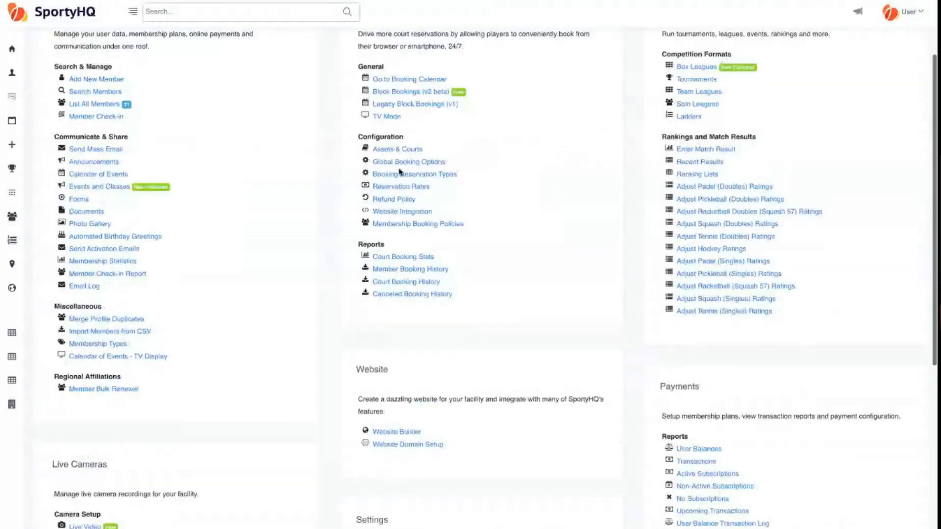
scroll(399, 172, down, 5)
double_click(672, 146)
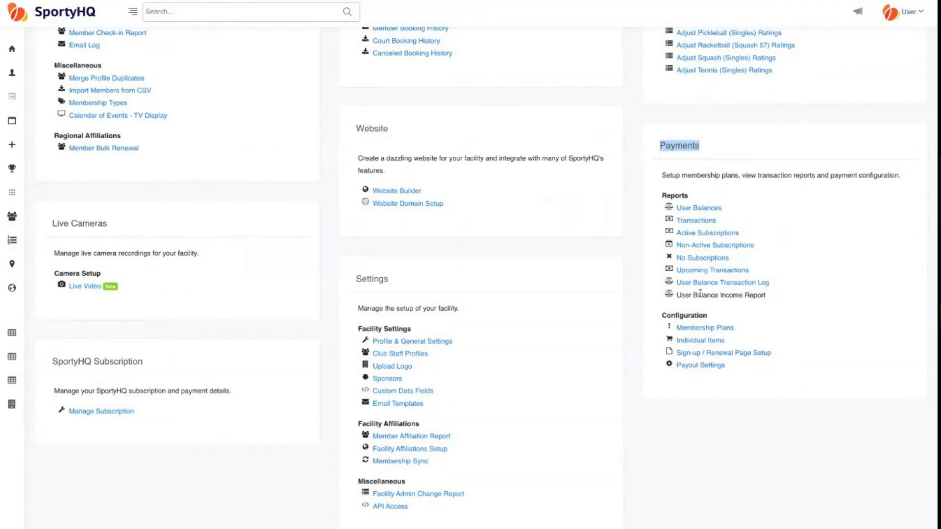
click(723, 328)
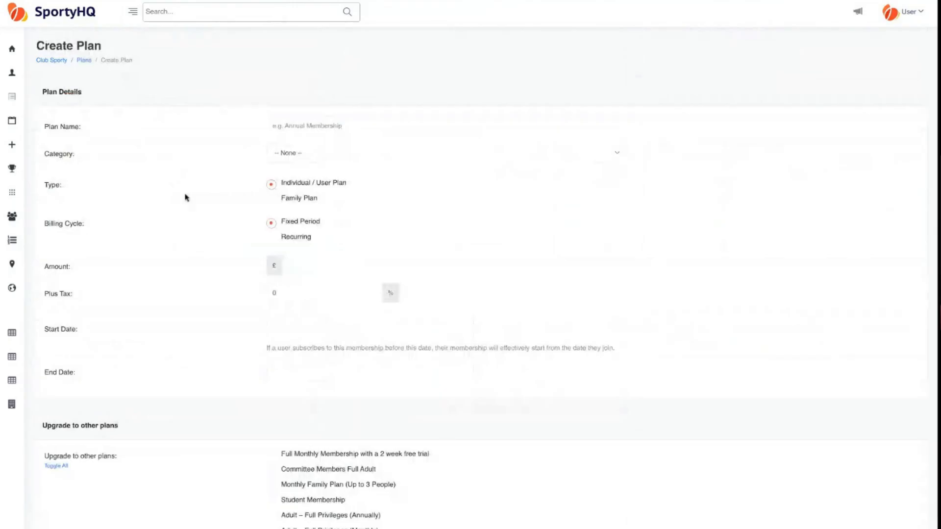
- Compare Family Plan's people limit, then set Individual / User Plan with Recurring billing
click(271, 199)
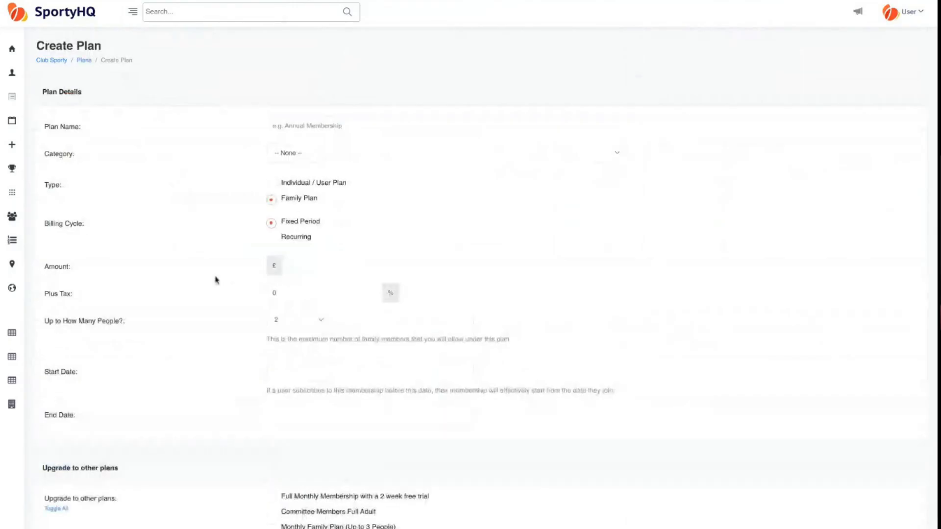
drag(41, 322, 123, 321)
drag(41, 321, 126, 321)
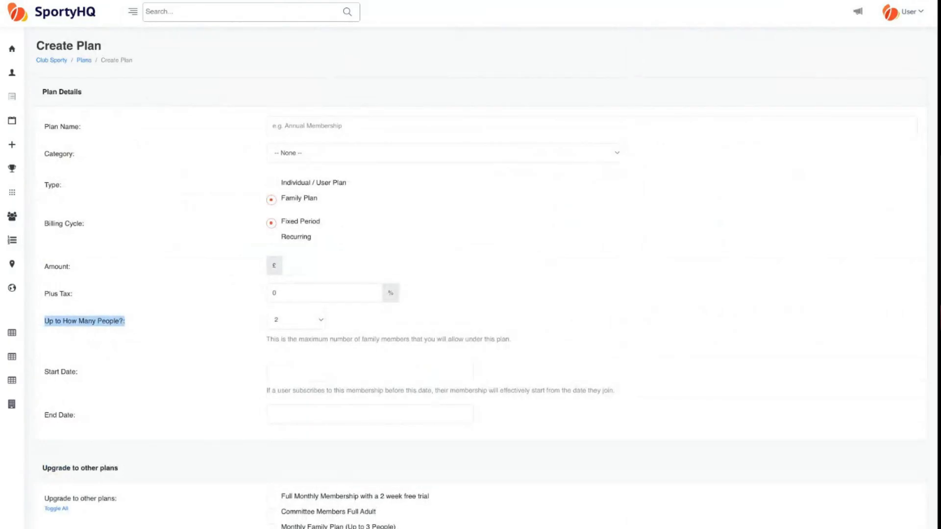
click(272, 185)
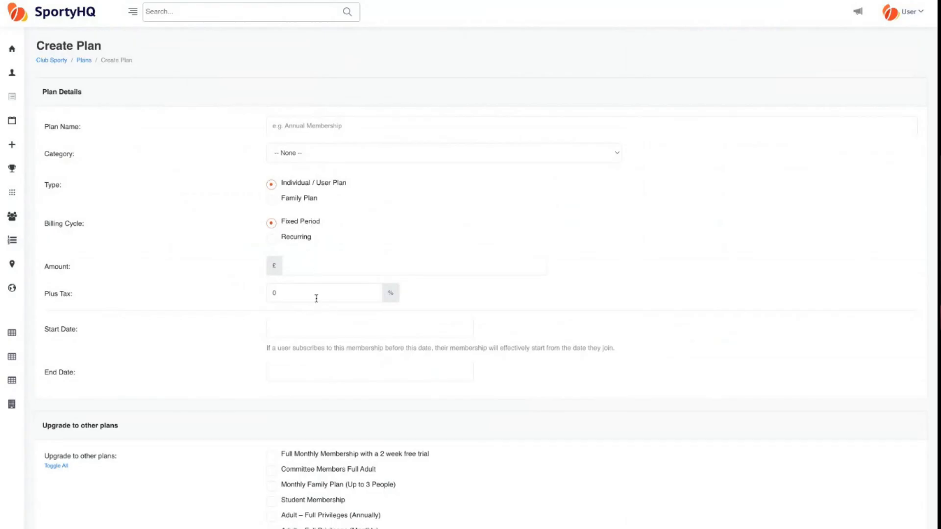
click(271, 239)
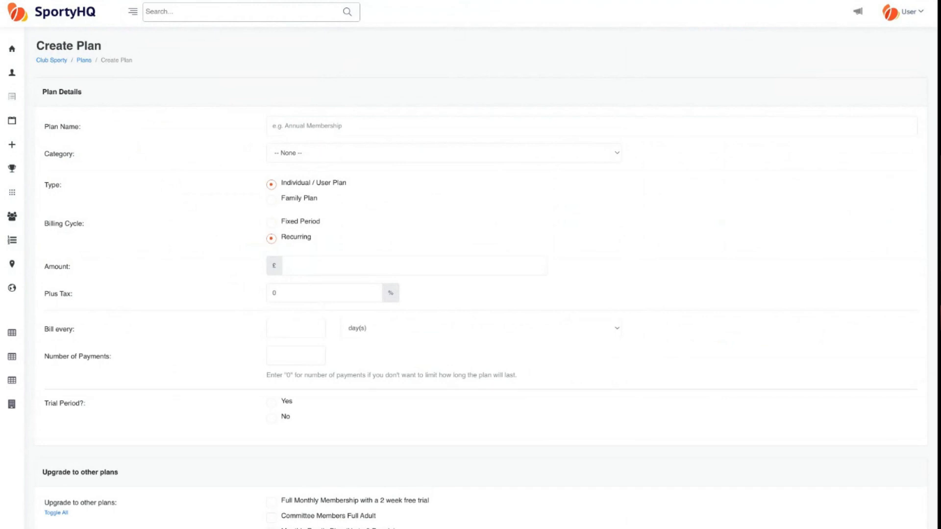
- Set the recurring plan's Bill every unit to week(s)
scroll(206, 294, down, 3)
click(300, 232)
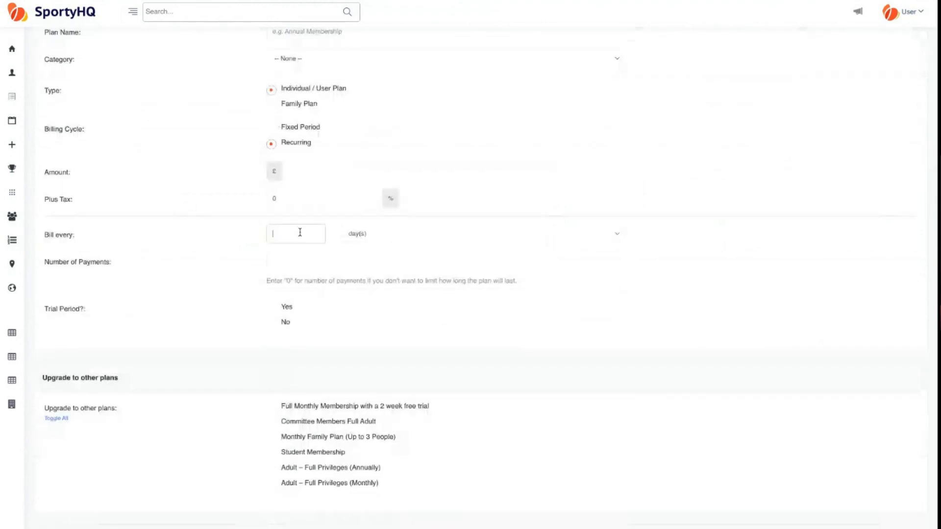
click(379, 235)
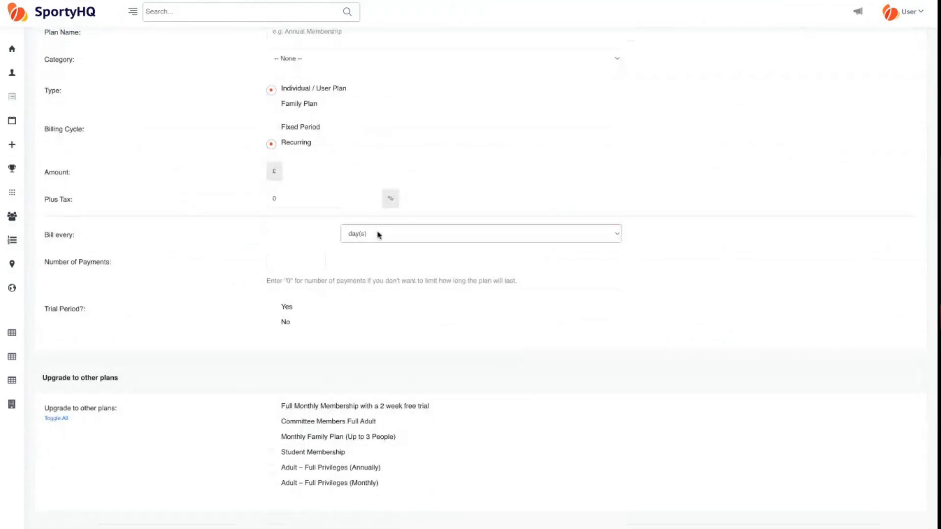
click(380, 249)
click(289, 261)
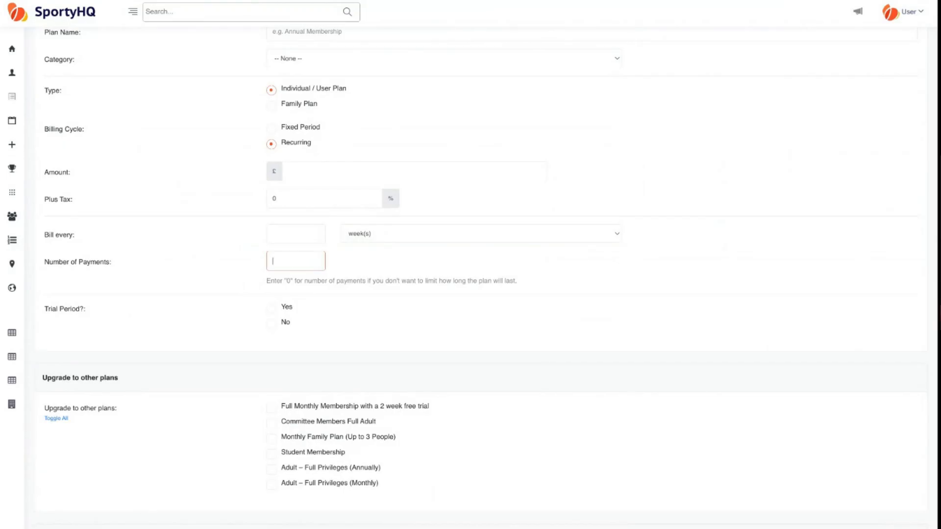
click(232, 272)
scroll(471, 274, down, 2)
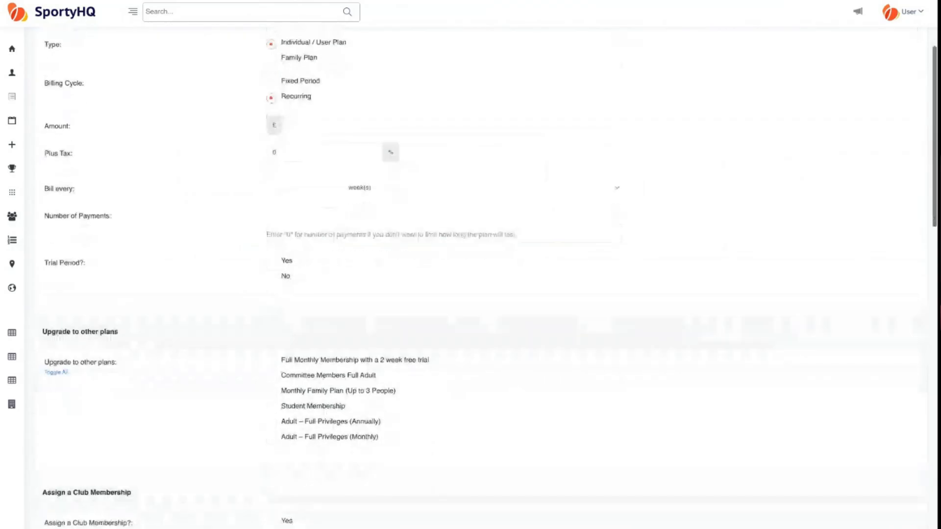
click(272, 262)
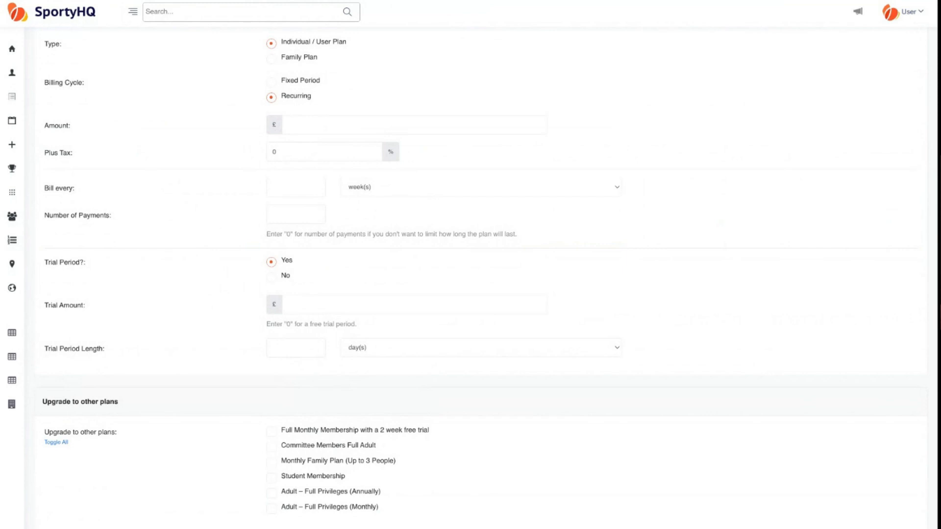
scroll(488, 269, down, 3)
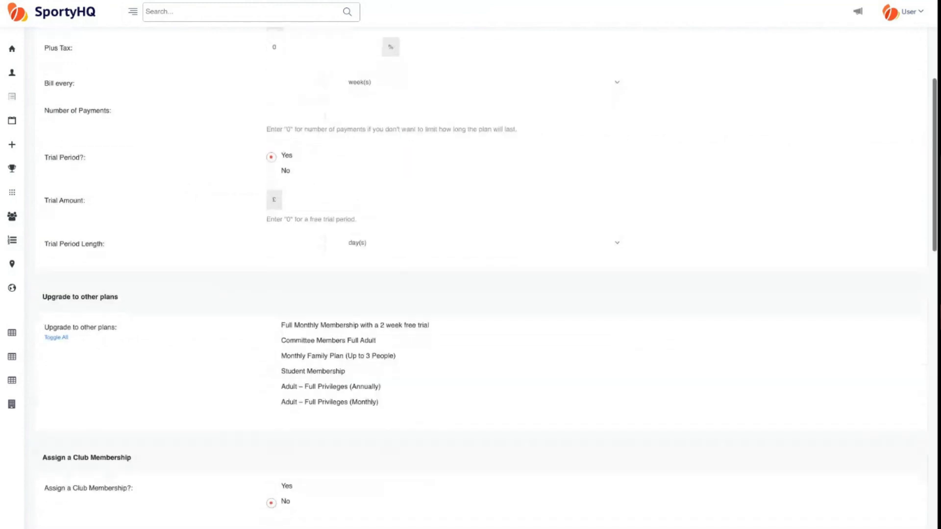
scroll(210, 293, down, 1)
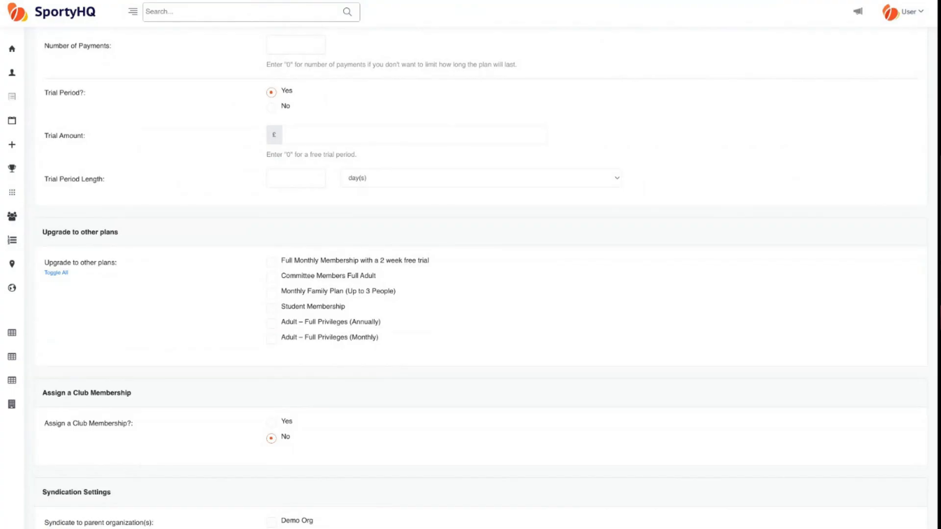
scroll(190, 270, up, 10)
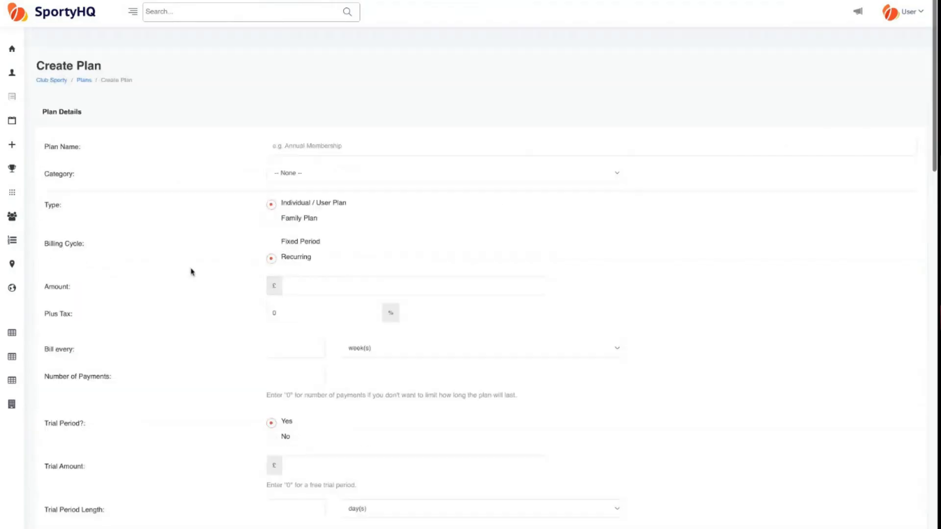
scroll(192, 273, down, 7)
scroll(191, 272, down, 1)
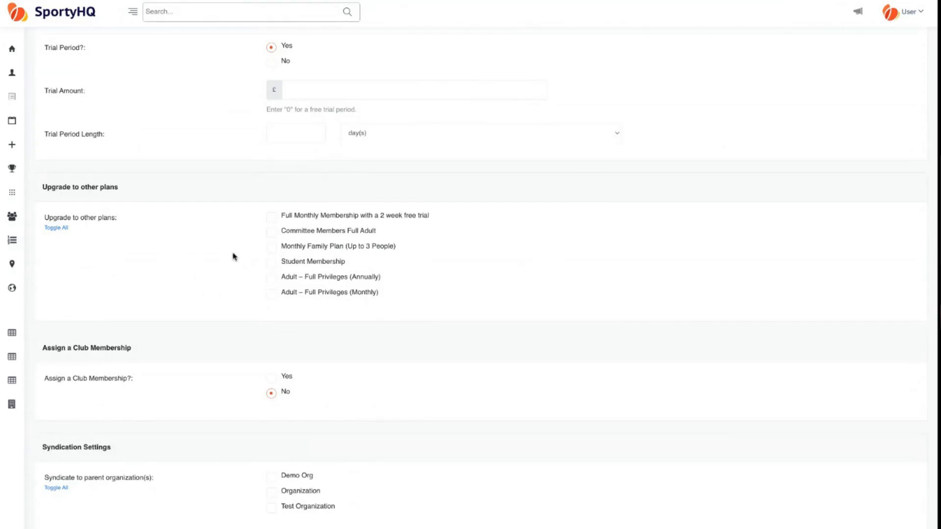
scroll(470, 275, down, 3)
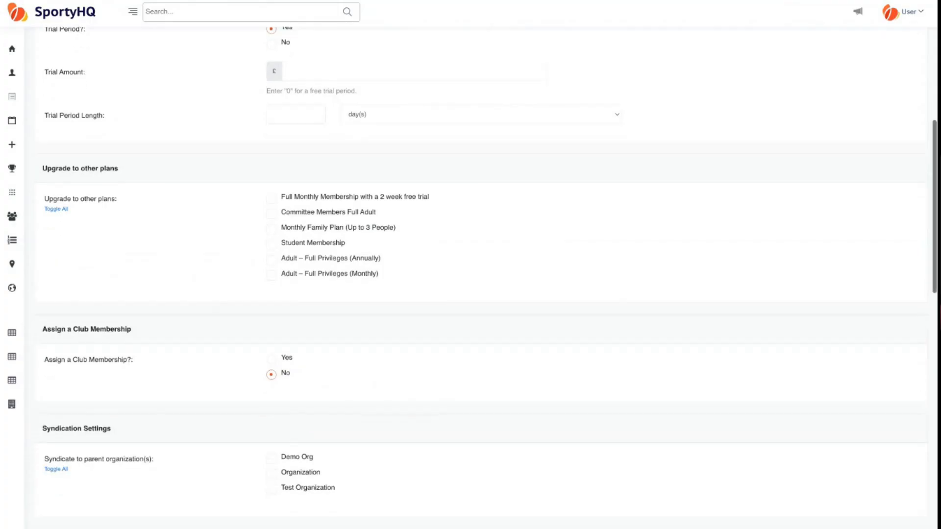
scroll(240, 236, down, 1)
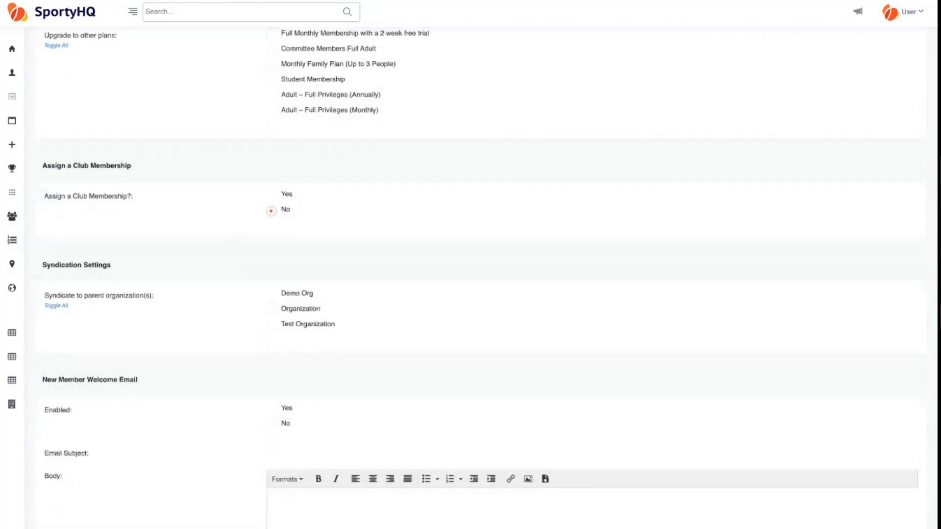
- Choose Yes for Assign a Club Membership and confirm Adult - Silver is the membership assigned
click(272, 196)
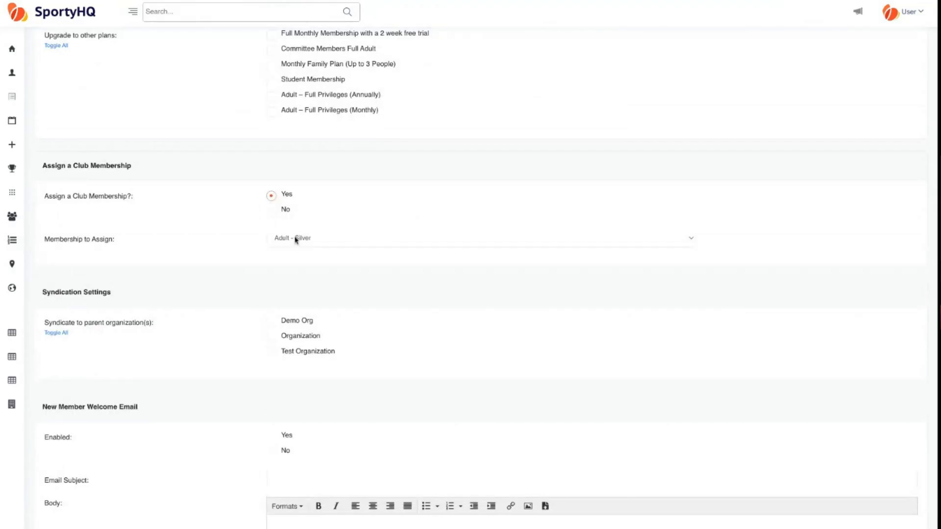
click(310, 242)
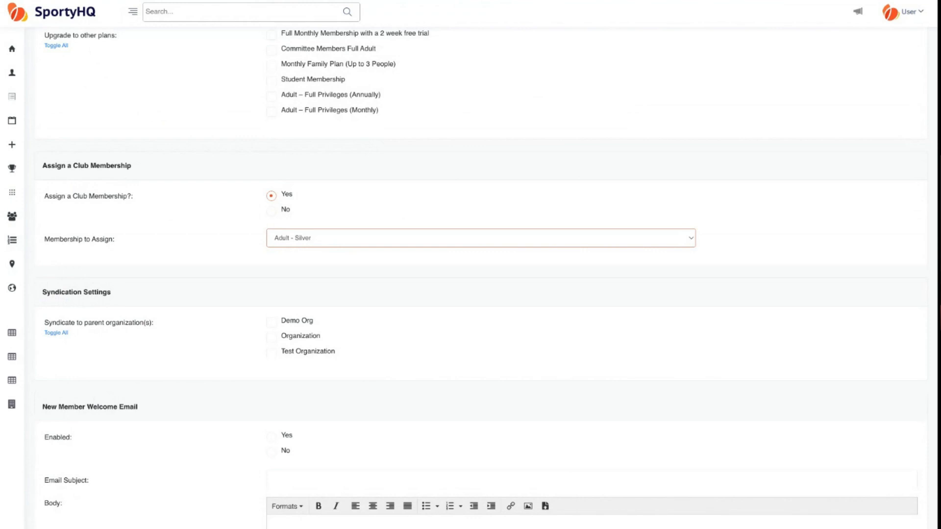
scroll(219, 263, down, 1)
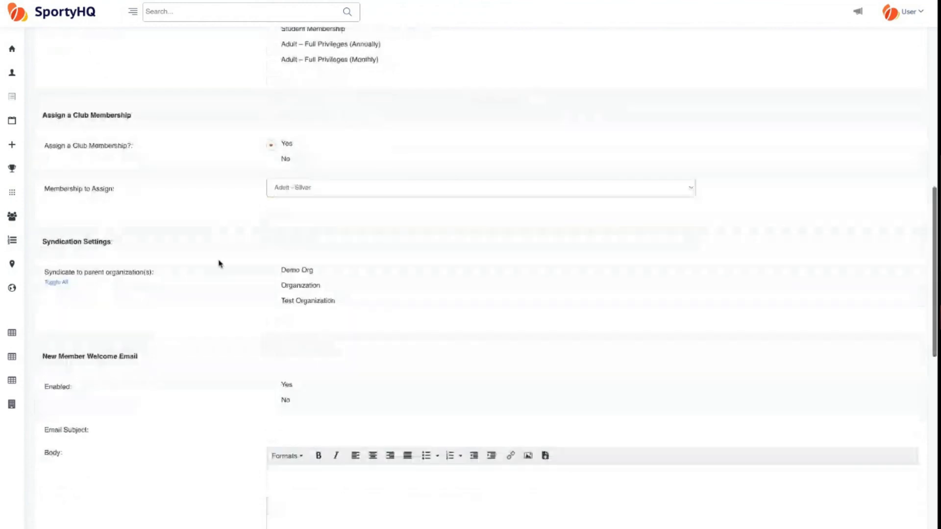
scroll(219, 264, down, 1)
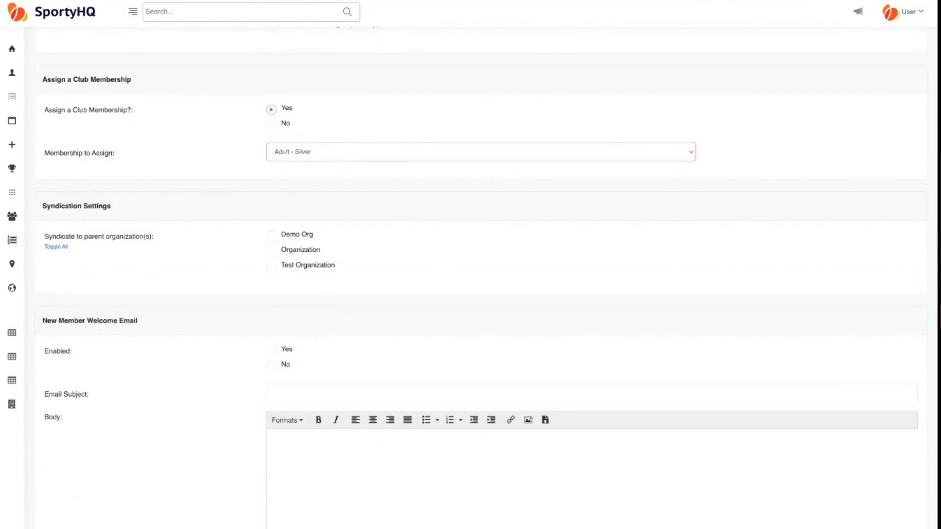
triple_click(114, 208)
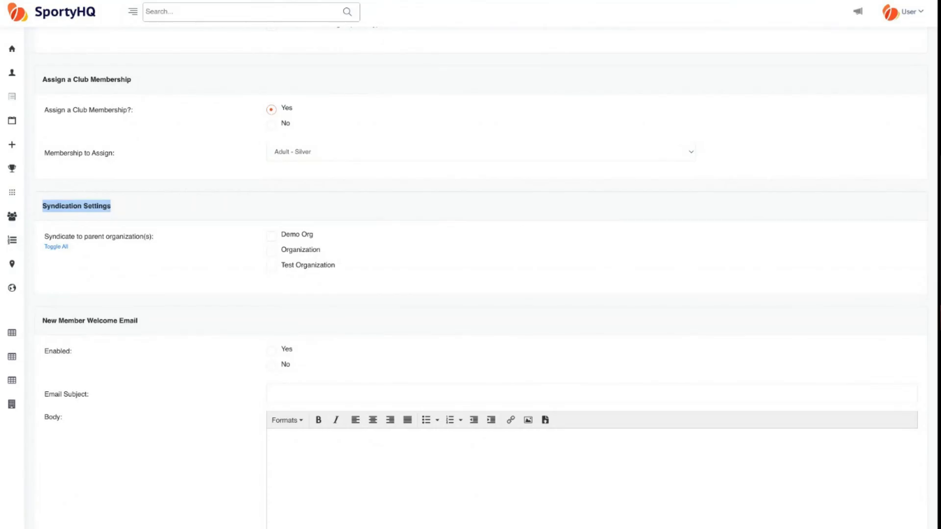
- Review the welcome and renewal email Body editors down to Submit without submitting the plan
scroll(470, 275, down, 5)
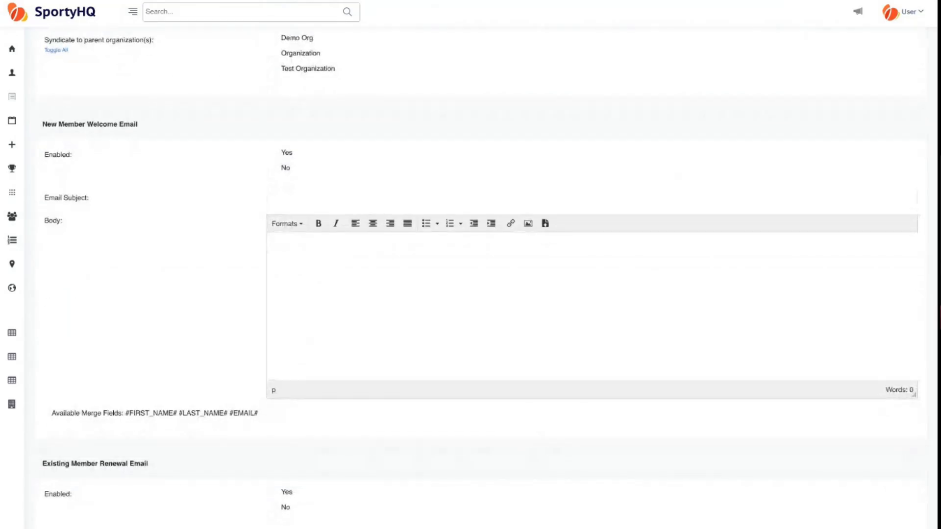
scroll(157, 295, up, 1)
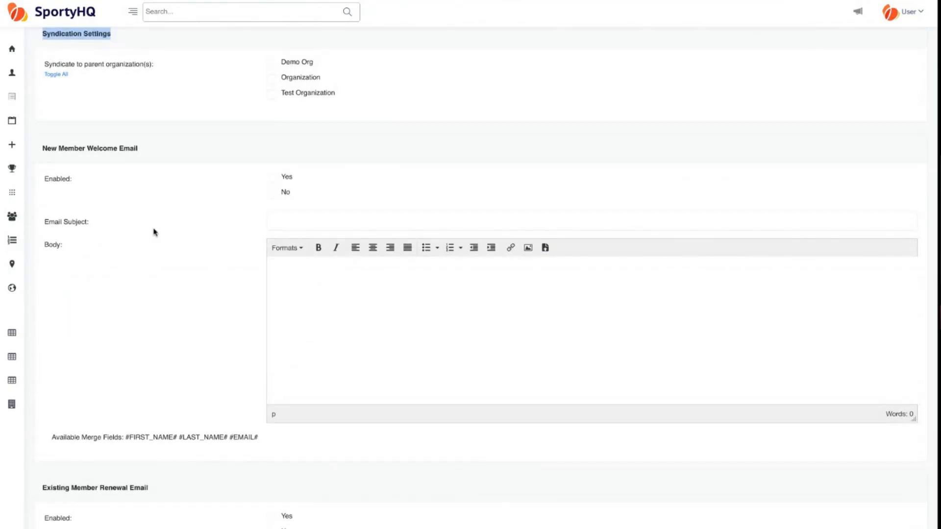
scroll(155, 231, down, 2)
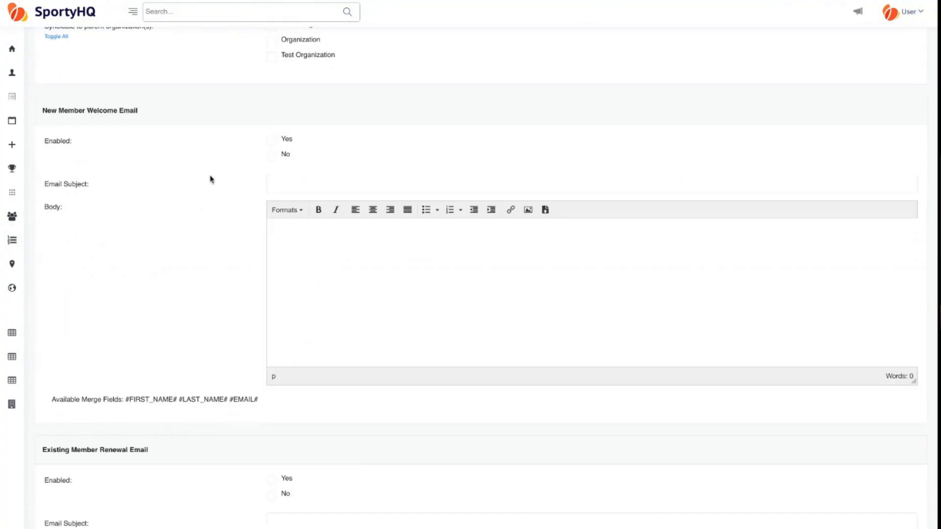
click(381, 296)
scroll(213, 268, down, 3)
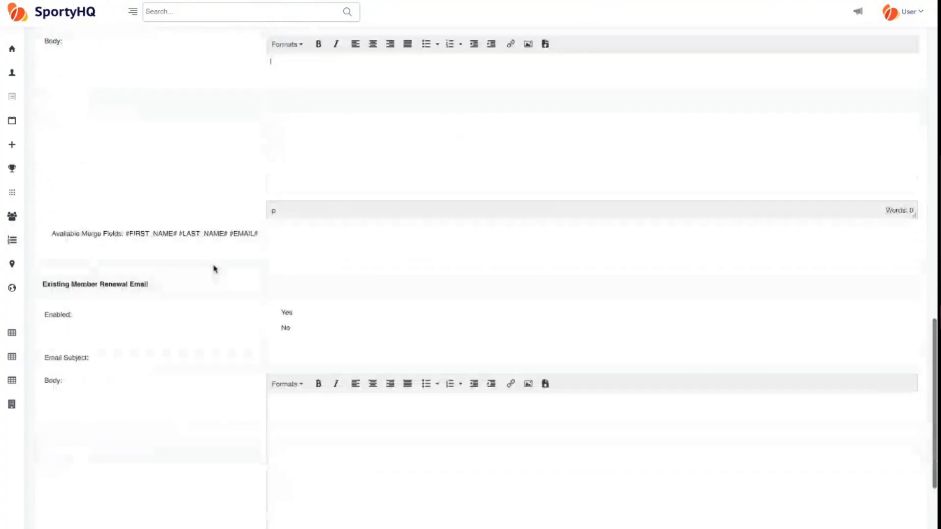
click(310, 436)
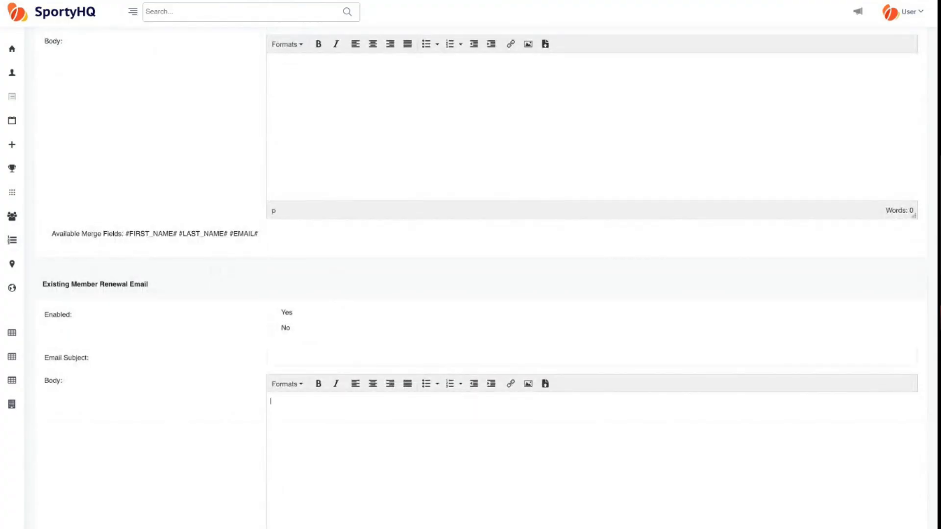
scroll(224, 400, down, 3)
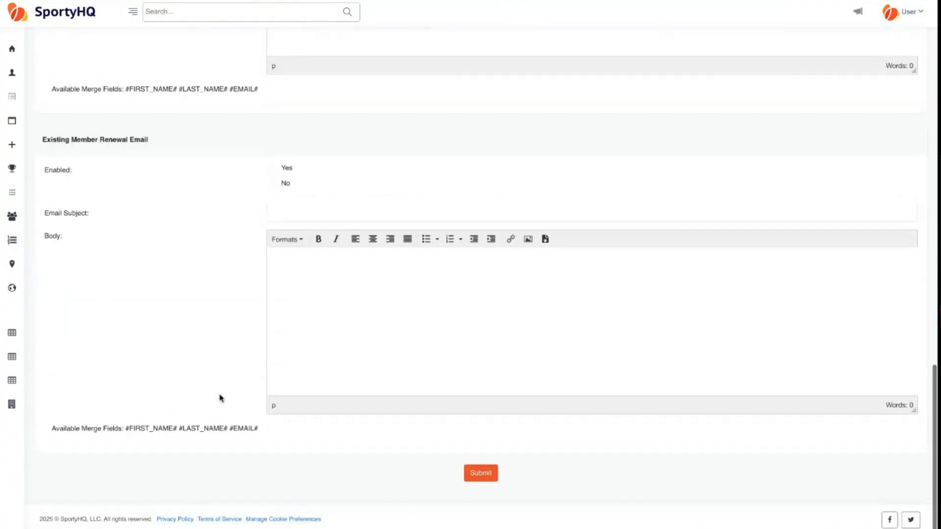
scroll(219, 398, up, 20)
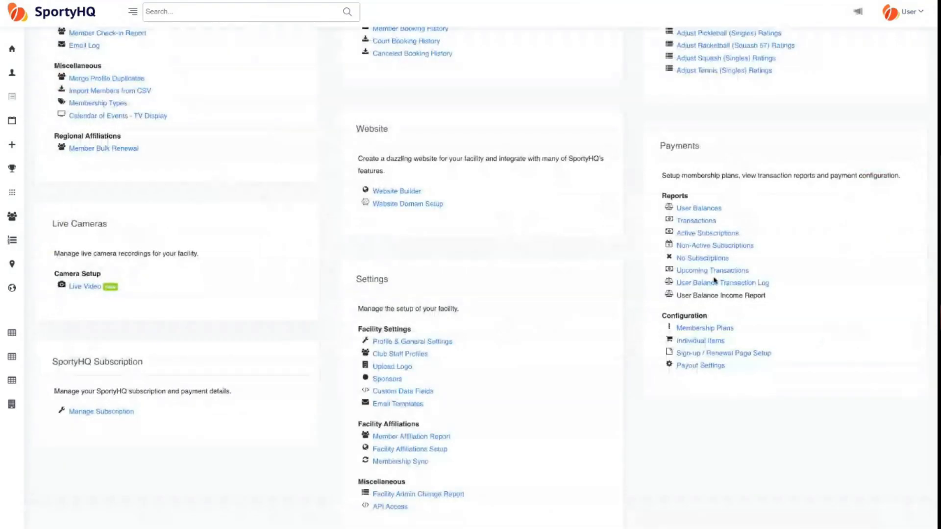
- Open Sign-up / Renewal Page Setup from the Payments configuration links
click(721, 355)
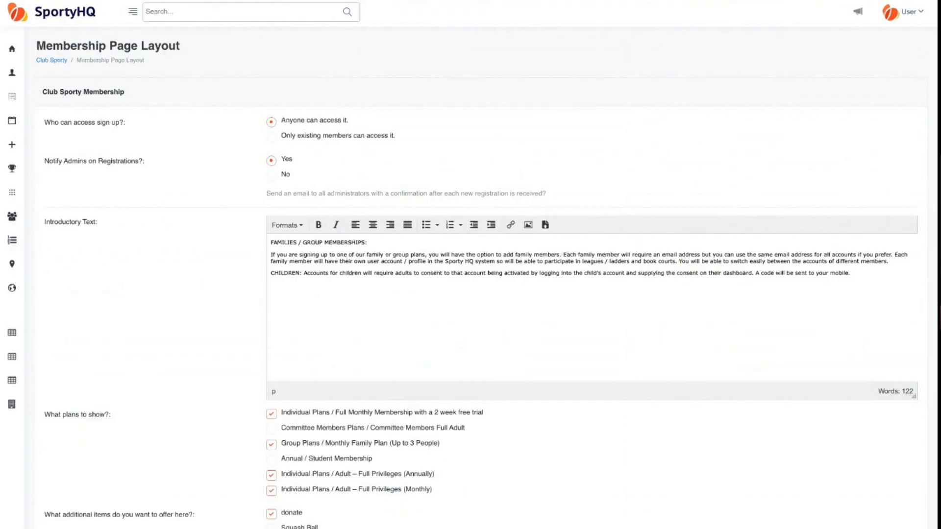
scroll(191, 277, down, 1)
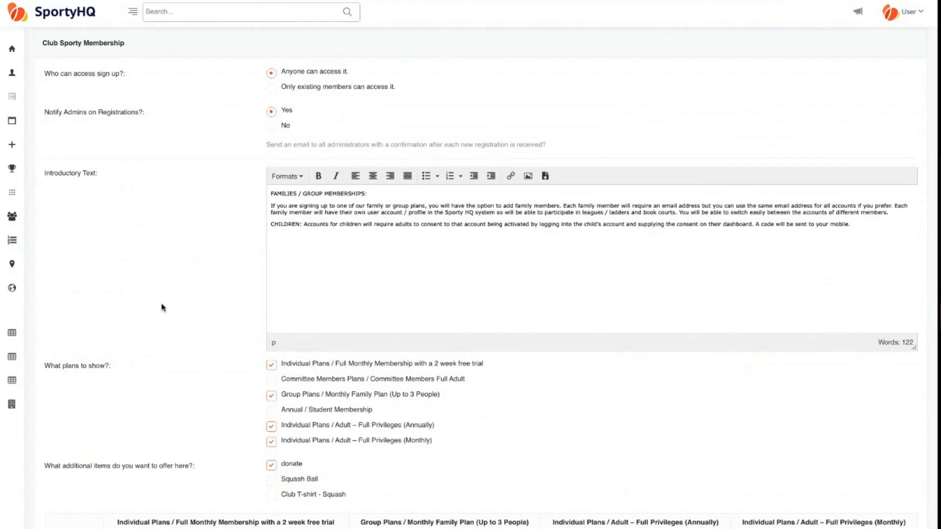
scroll(162, 233, down, 1)
scroll(162, 233, down, 3)
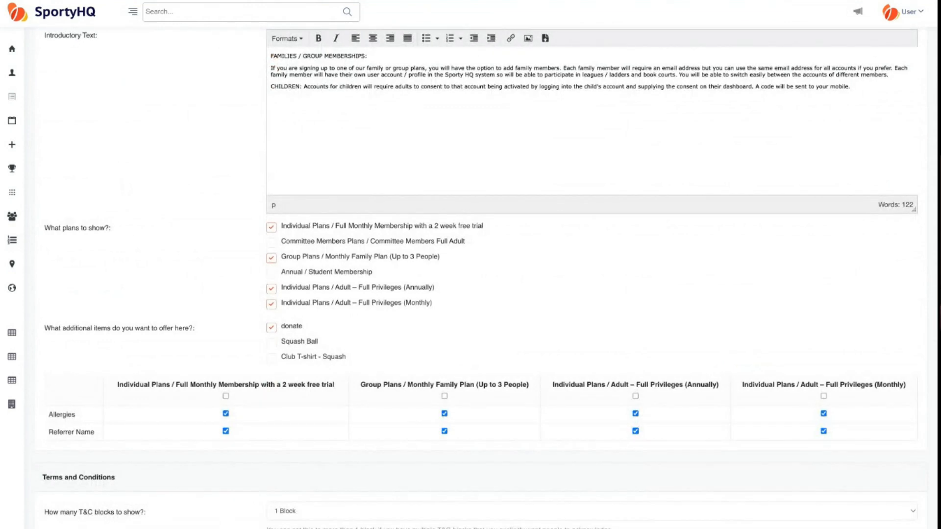
scroll(489, 278, down, 1)
scroll(488, 278, down, 3)
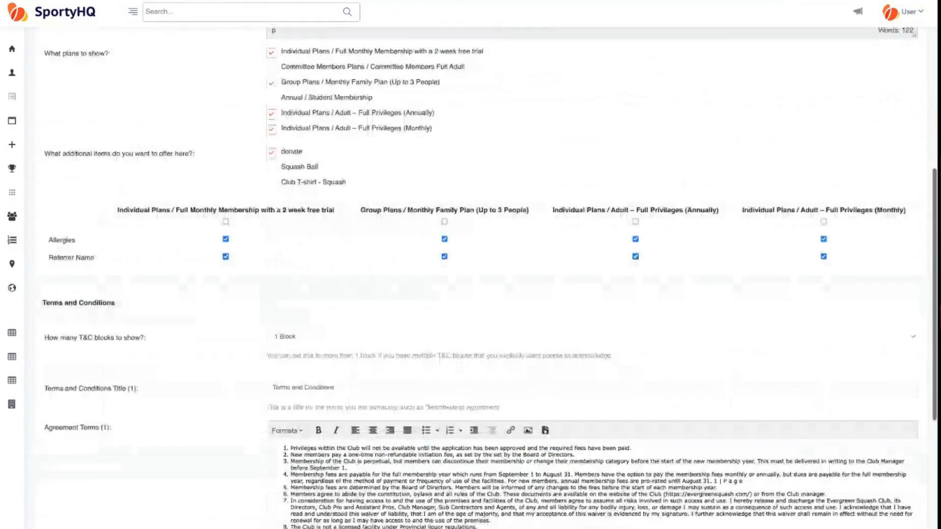
scroll(76, 157, down, 1)
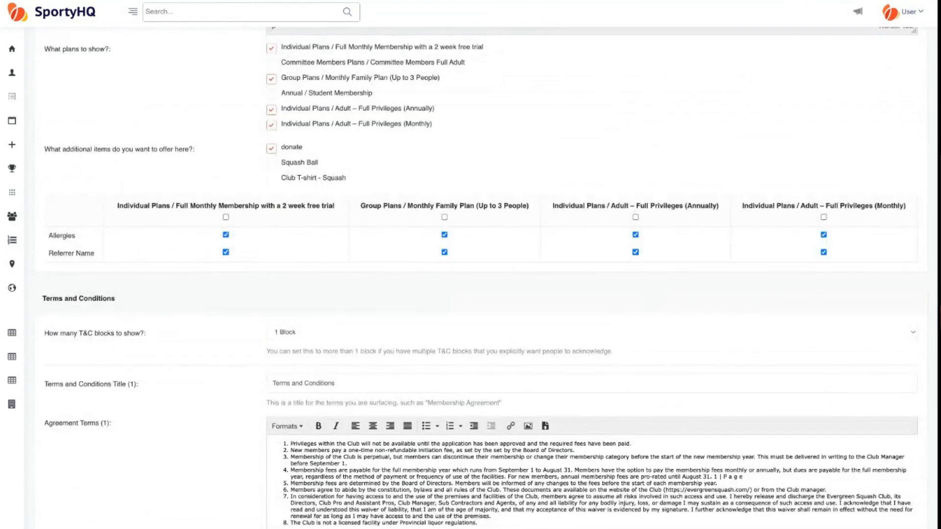
scroll(232, 154, down, 1)
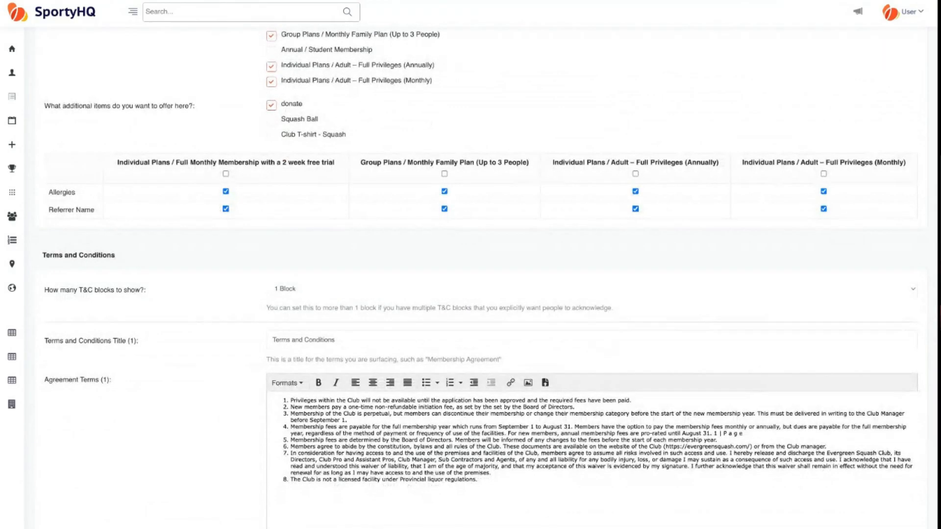
double_click(65, 192)
- Untick Referrer Name for the full monthly trial plan, keeping only Allergies
click(226, 174)
click(225, 192)
drag(53, 210, 108, 211)
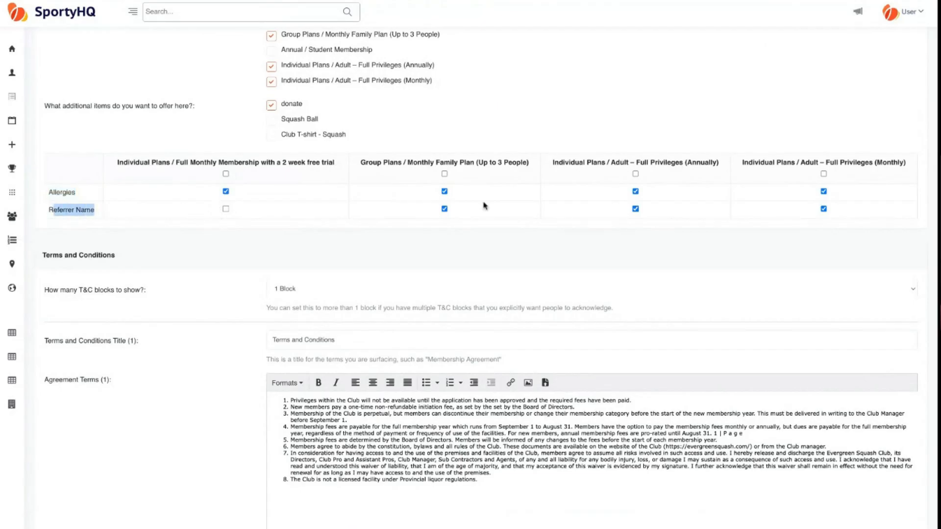
- Untick Allergies for the family plan and review down to the I accept consent text
click(445, 192)
scroll(178, 272, down, 3)
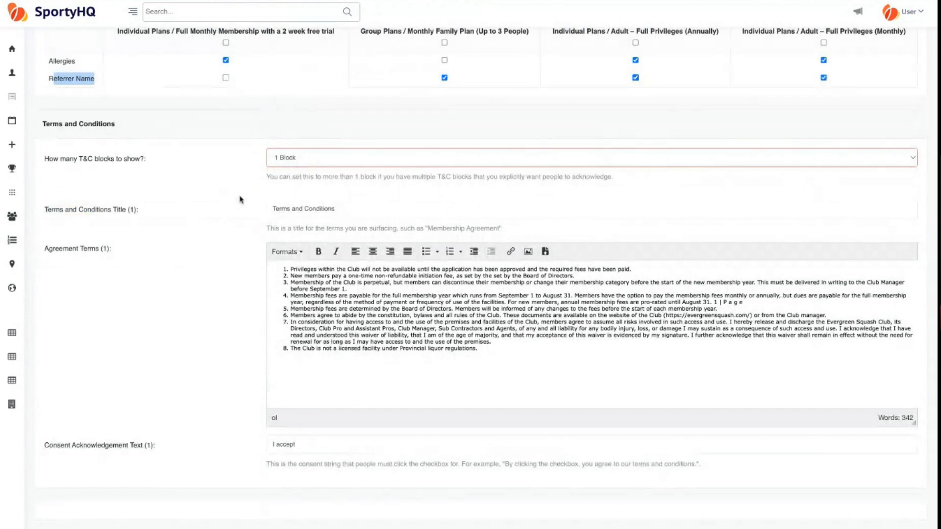
scroll(212, 237, down, 2)
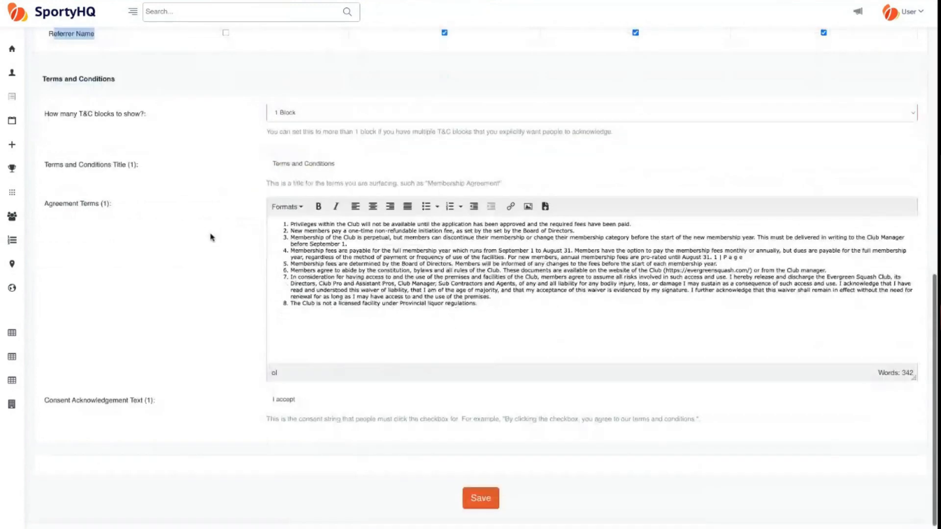
scroll(211, 237, down, 1)
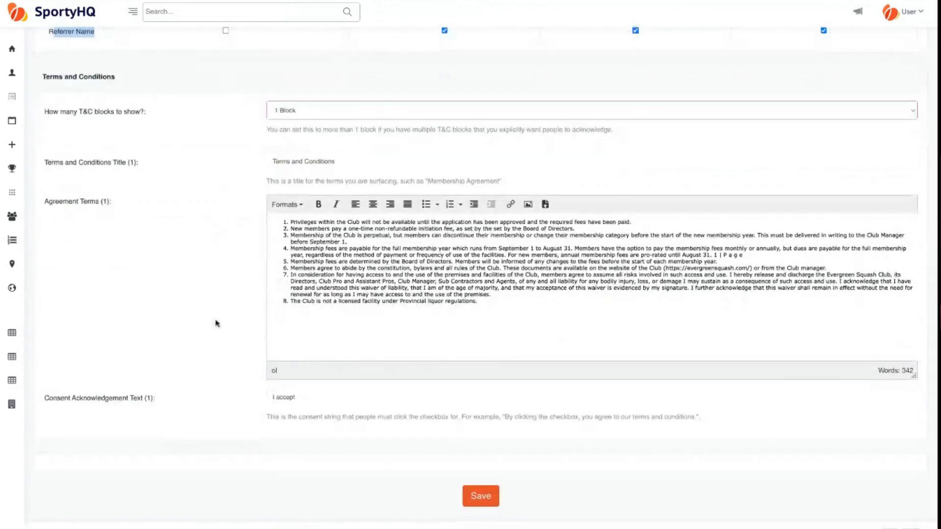
scroll(216, 324, down, 1)
click(235, 380)
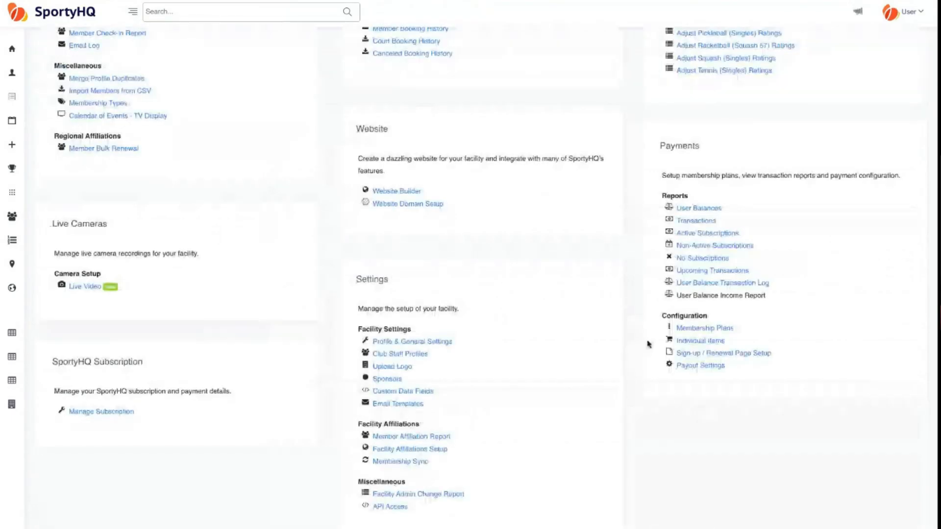
scroll(373, 258, up, 1)
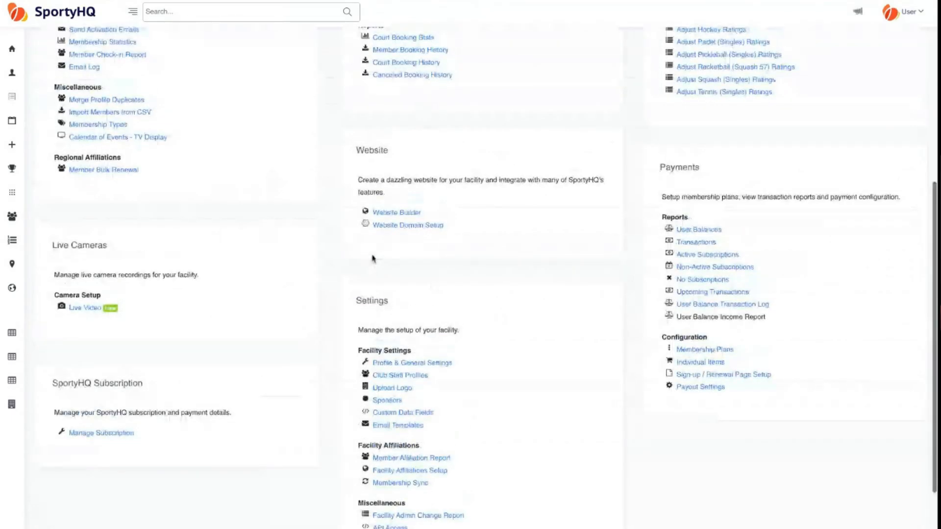
scroll(157, 257, up, 4)
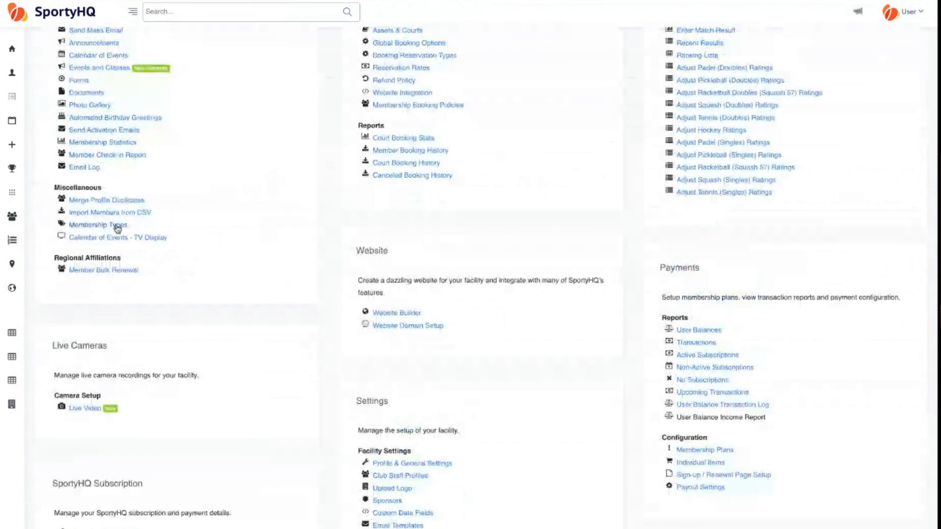
click(117, 225)
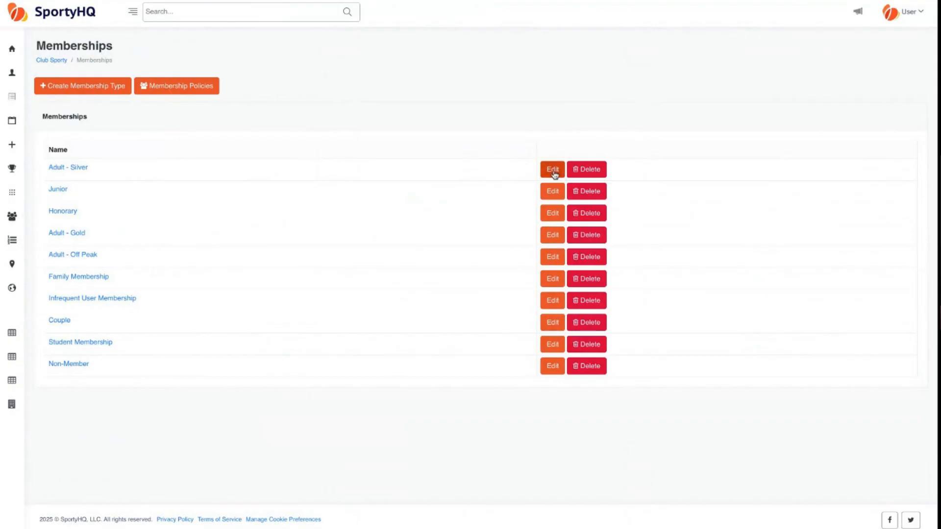
click(553, 171)
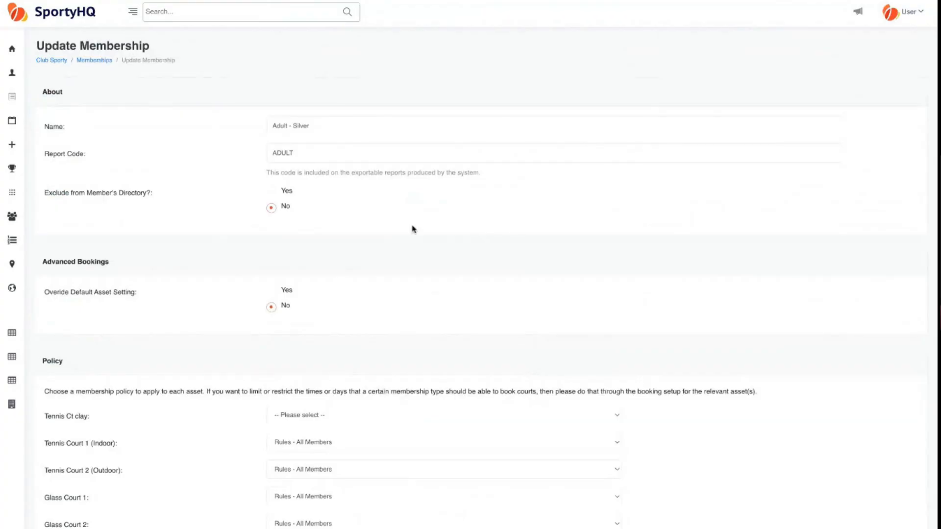
scroll(413, 229, down, 2)
scroll(413, 229, down, 3)
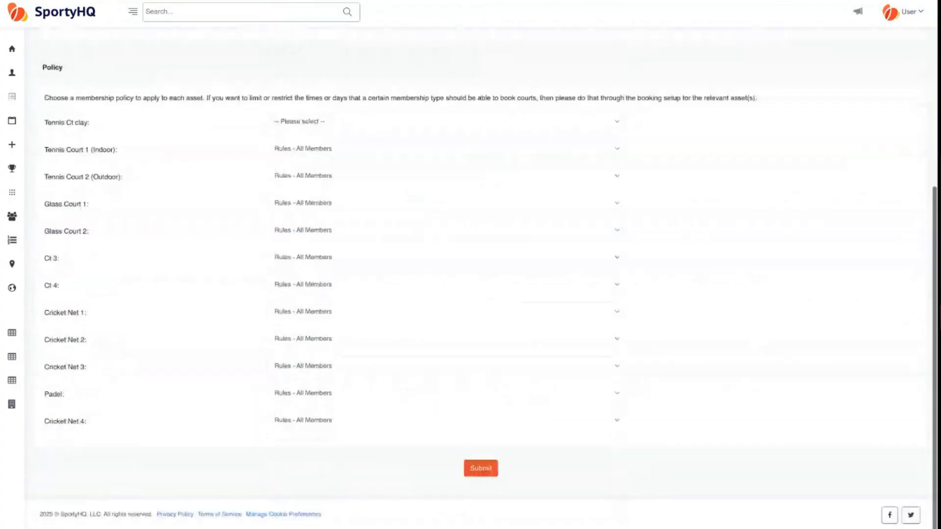
scroll(471, 294, up, 3)
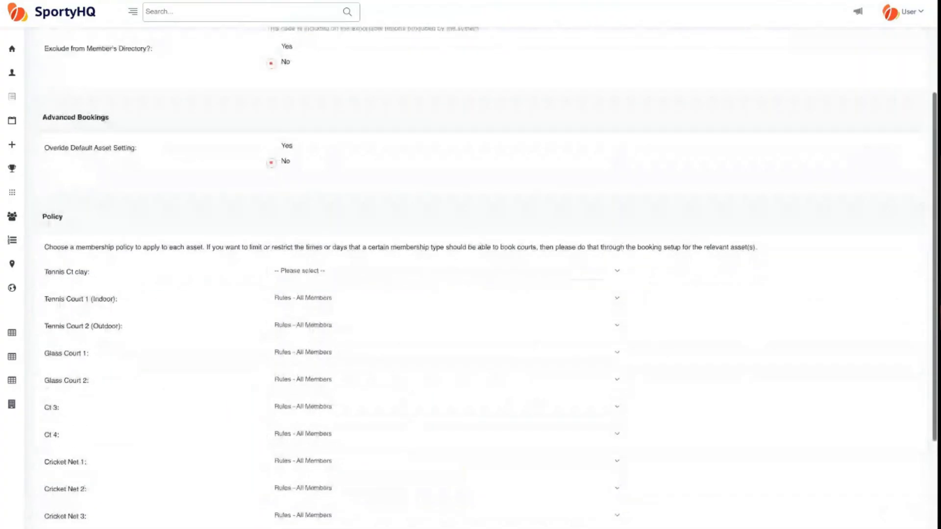
scroll(471, 275, up, 3)
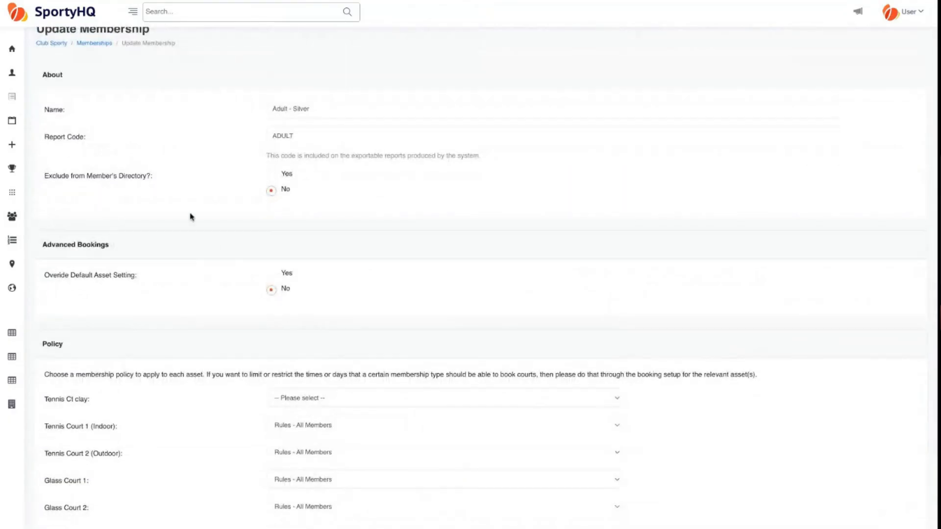
drag(52, 176, 108, 179)
- Highlight the Membership and Search & Manage headings, then open Add New Member
click(140, 180)
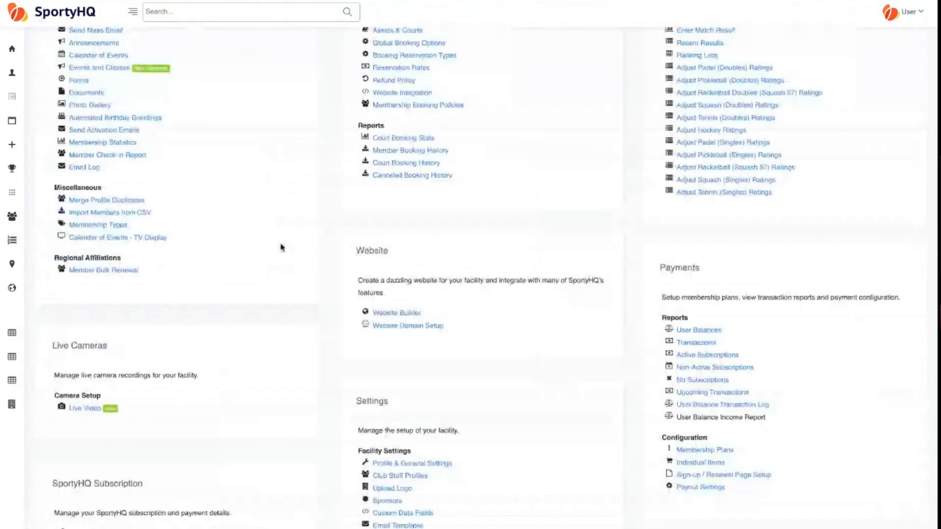
scroll(282, 247, up, 1)
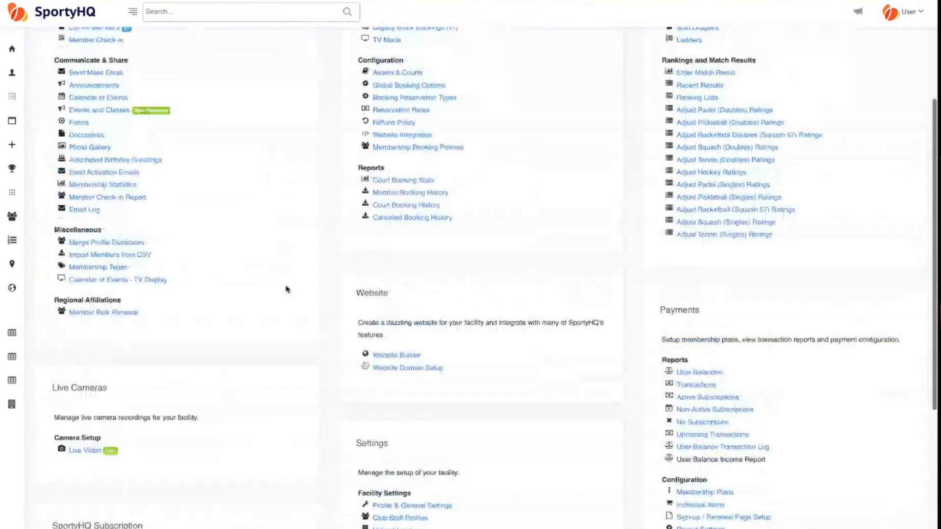
scroll(287, 290, up, 4)
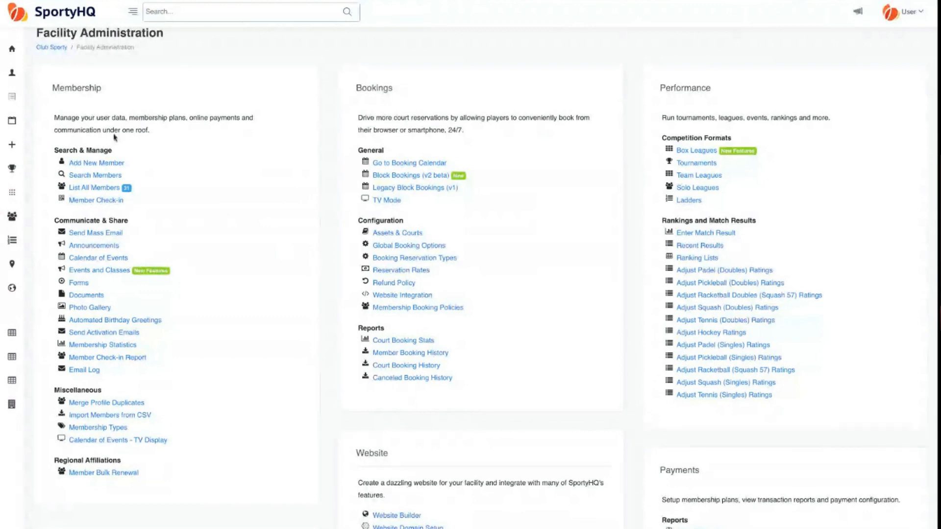
double_click(78, 90)
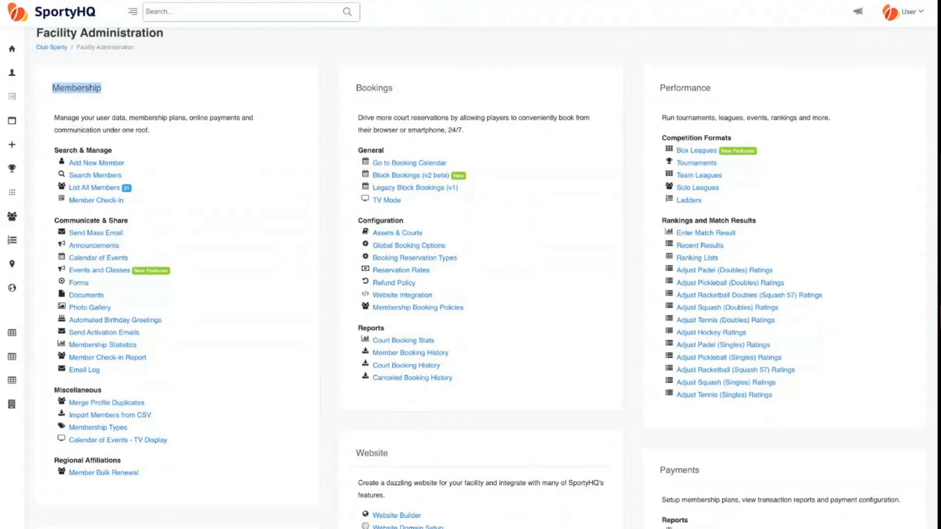
drag(114, 151, 54, 151)
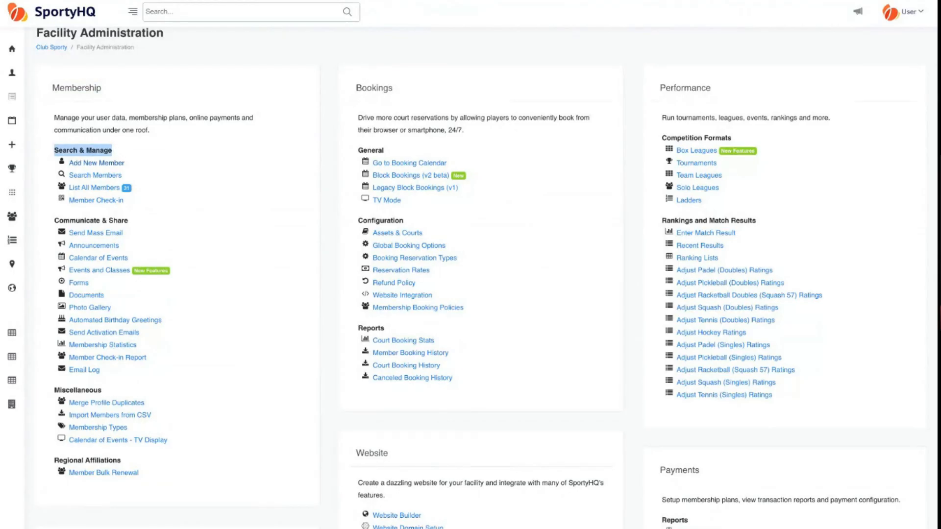
click(100, 163)
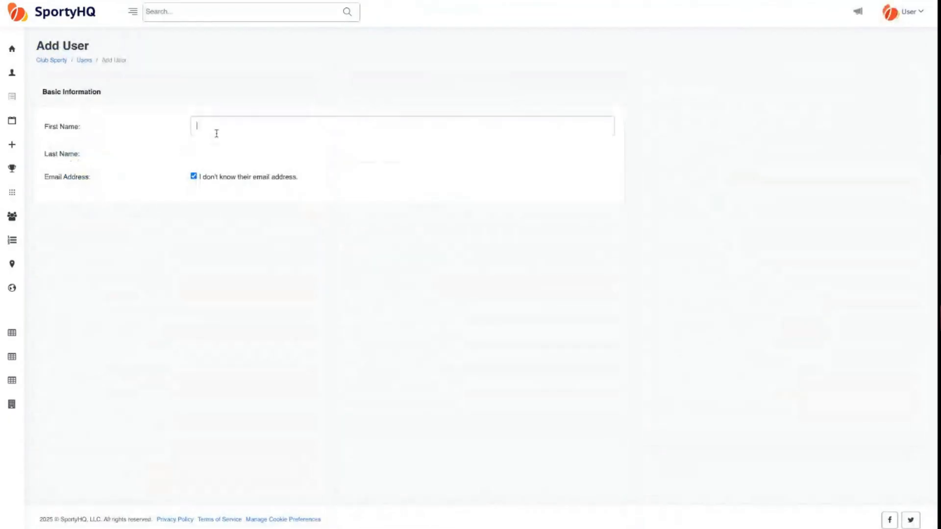
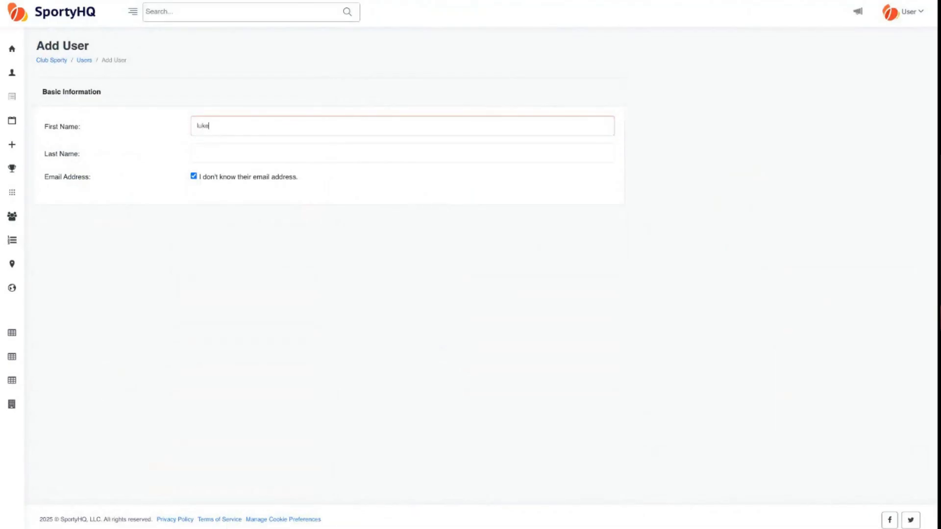
- Enter the member's first and last name, untick 'I don't know their email address', and review duplicates
key(Tab)
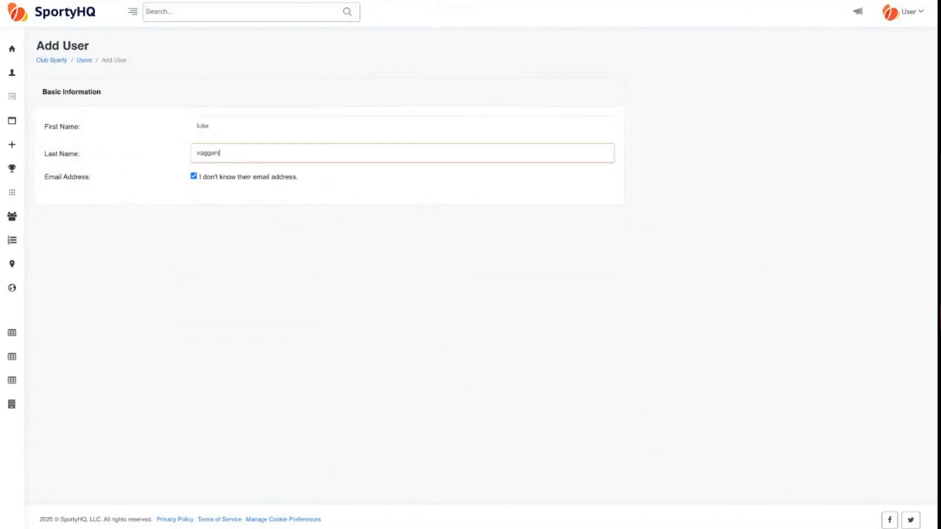
key(Tab)
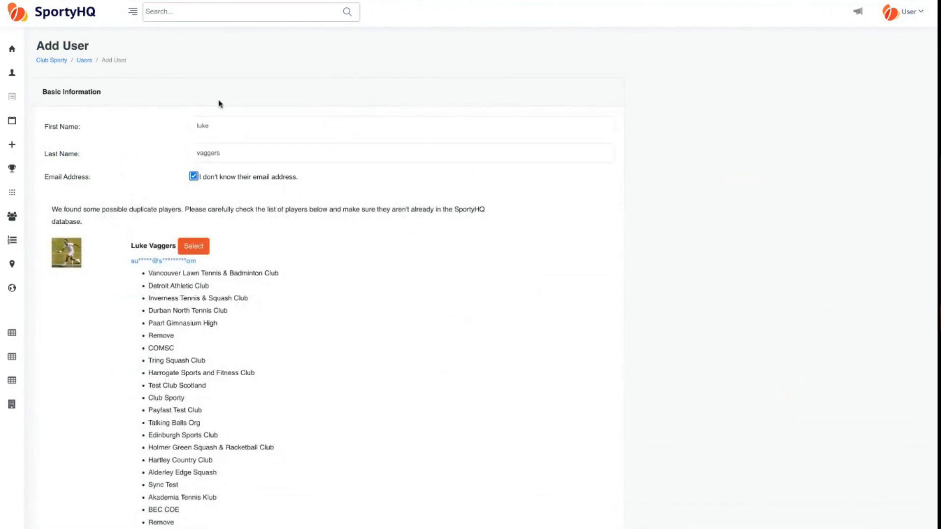
click(194, 176)
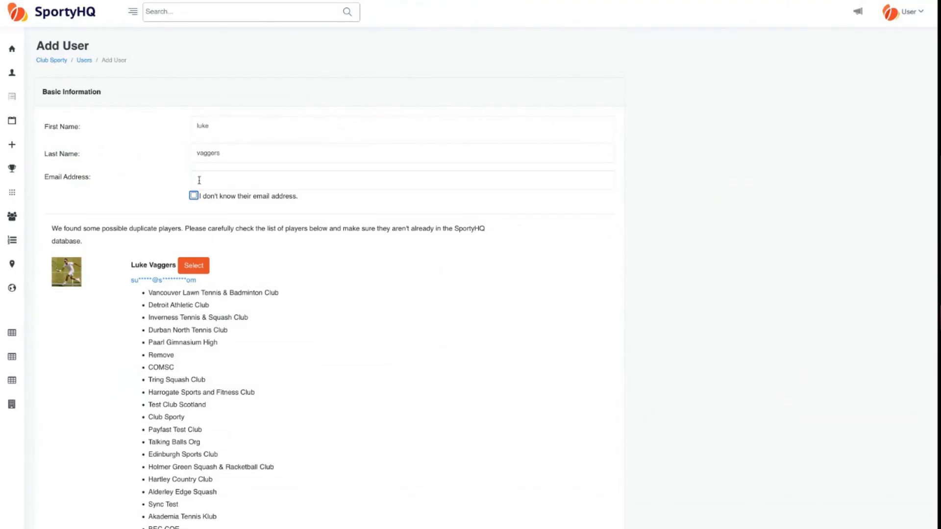
scroll(139, 203, down, 1)
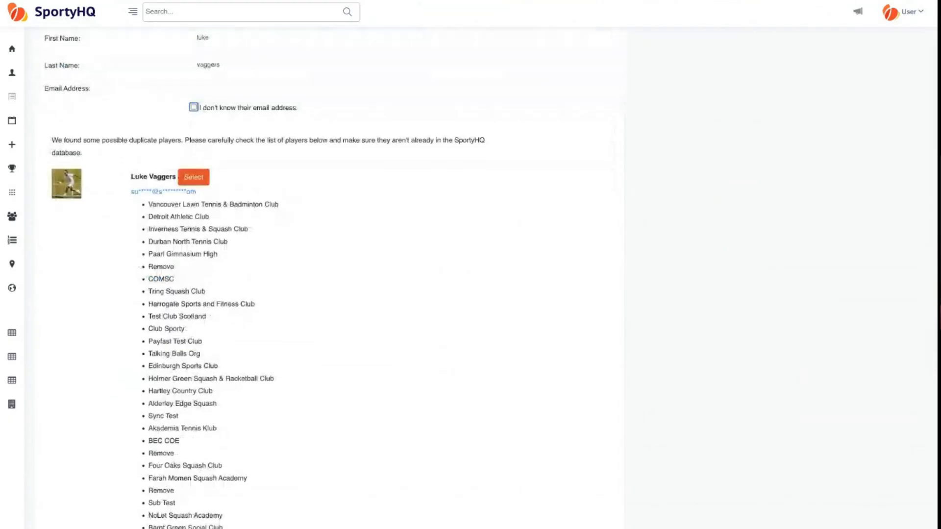
scroll(75, 460, down, 6)
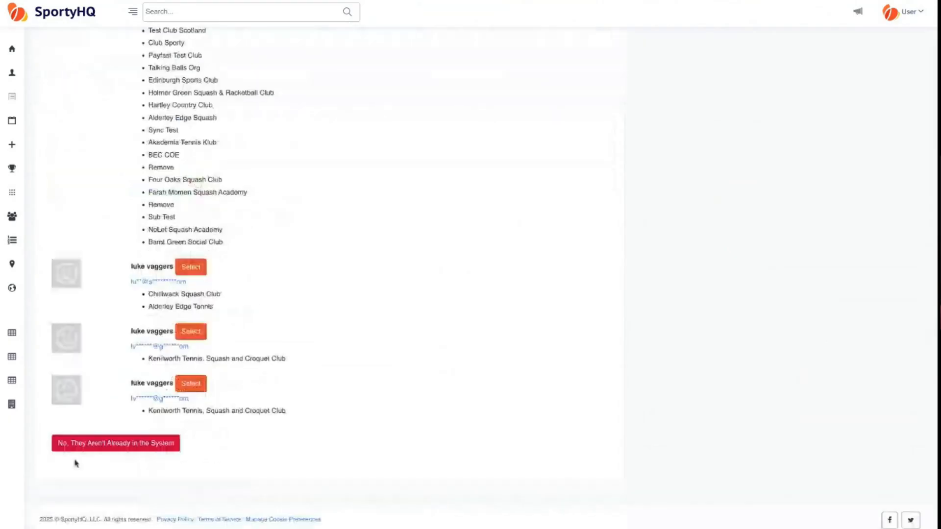
- Confirm the member isn't already in the system and review the form to Send Activation?
click(118, 446)
scroll(245, 254, up, 1)
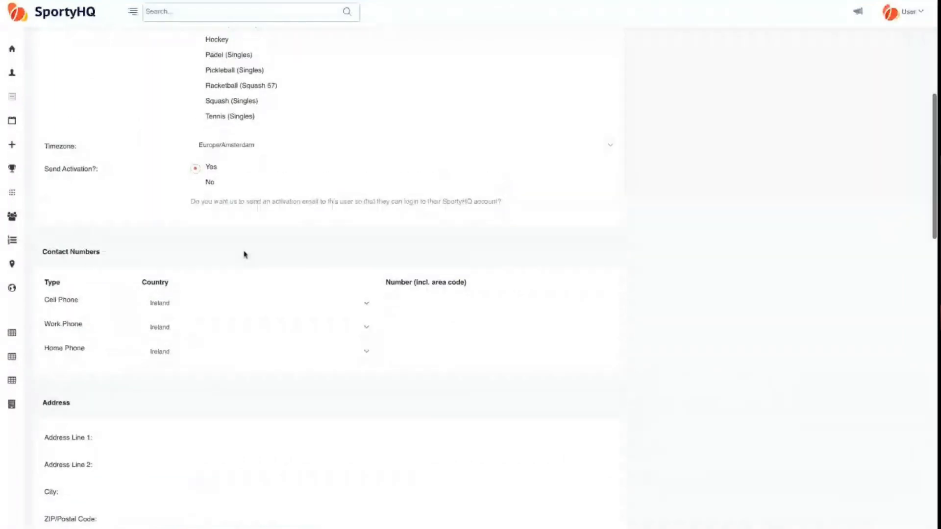
scroll(245, 255, up, 7)
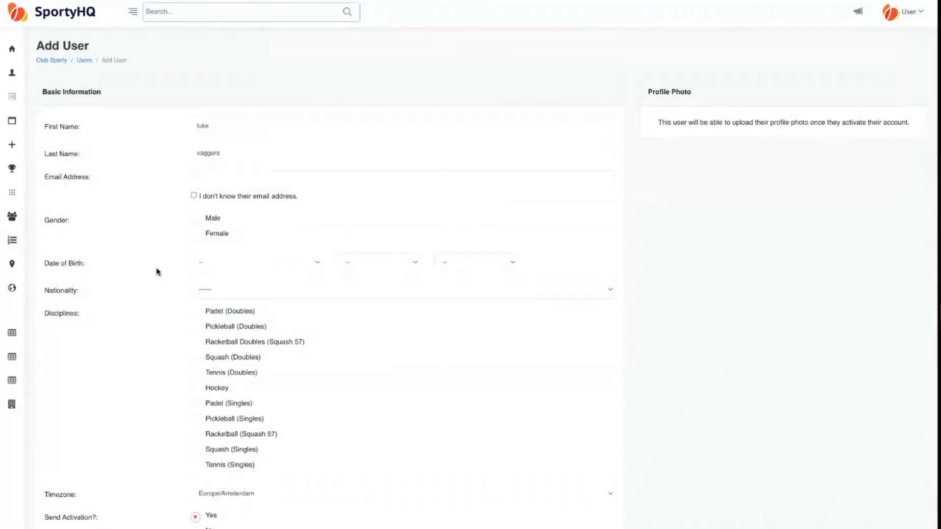
scroll(157, 271, down, 1)
scroll(157, 271, down, 5)
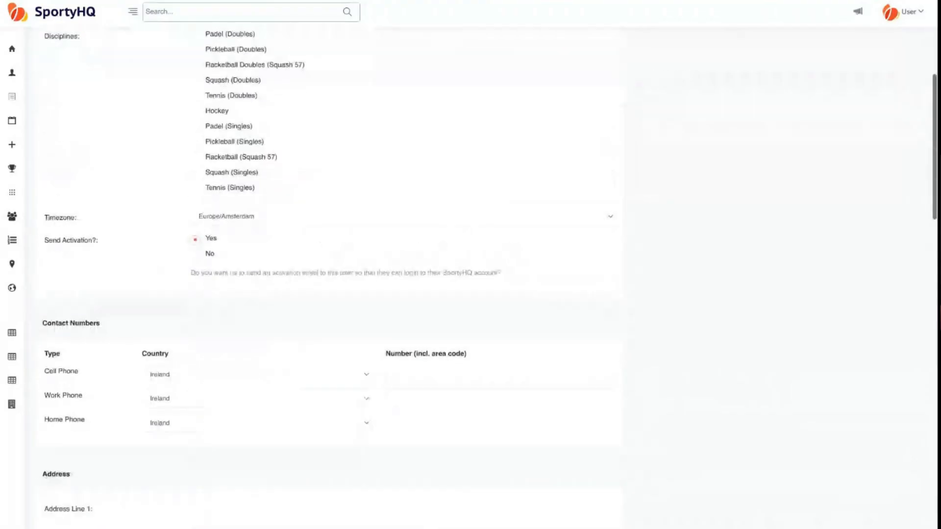
scroll(197, 224, down, 3)
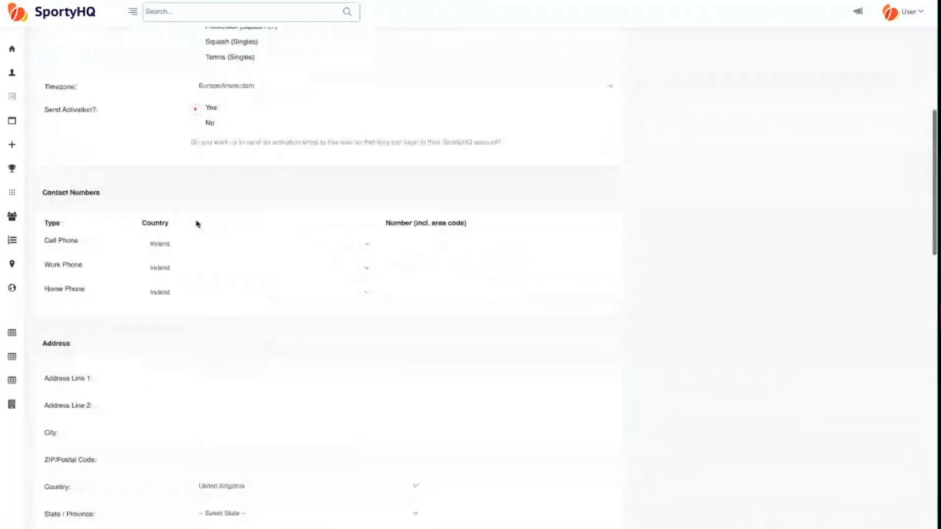
triple_click(104, 112)
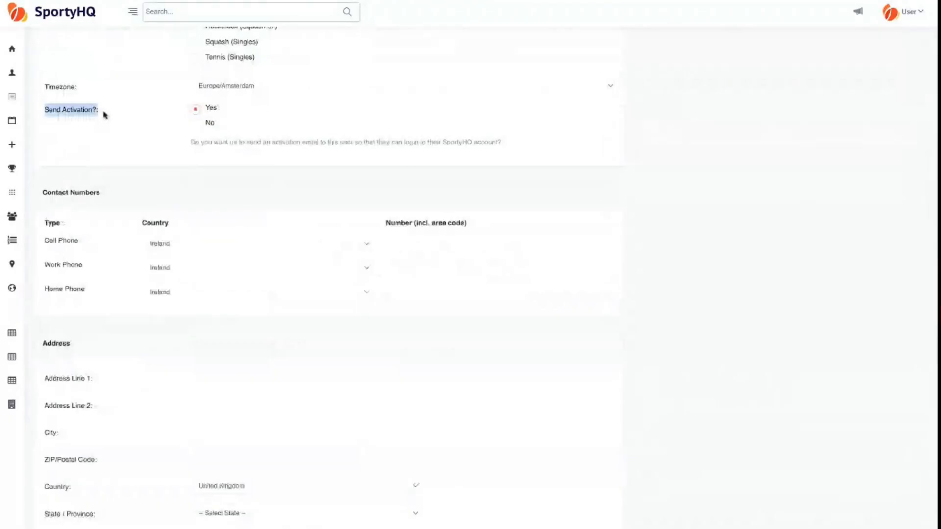
- Scroll further through the Add User form to the Custom Data section
scroll(195, 183, down, 3)
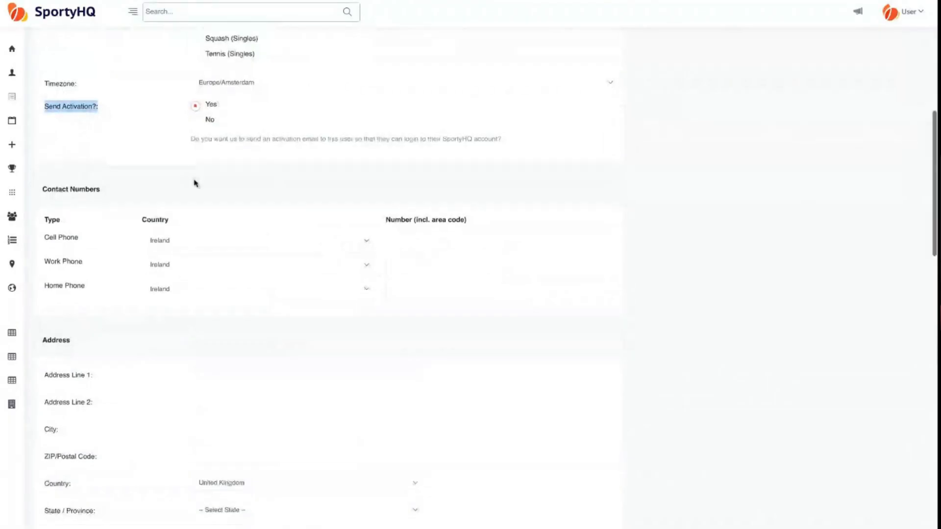
scroll(195, 183, down, 3)
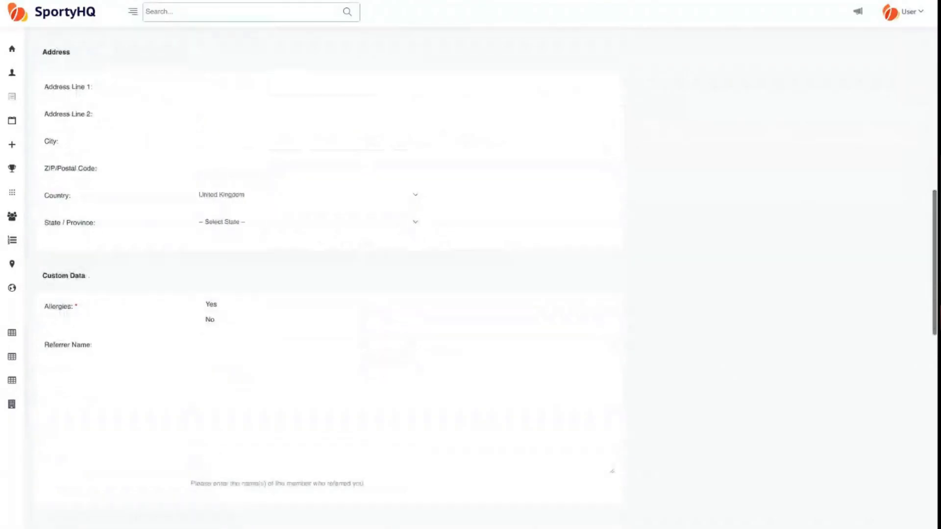
scroll(194, 182, down, 2)
triple_click(92, 185)
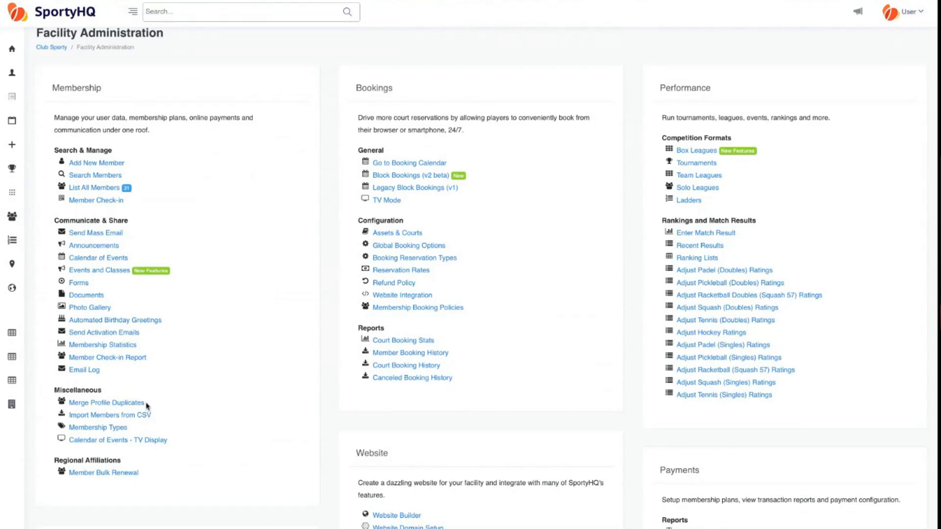
drag(146, 403, 68, 403)
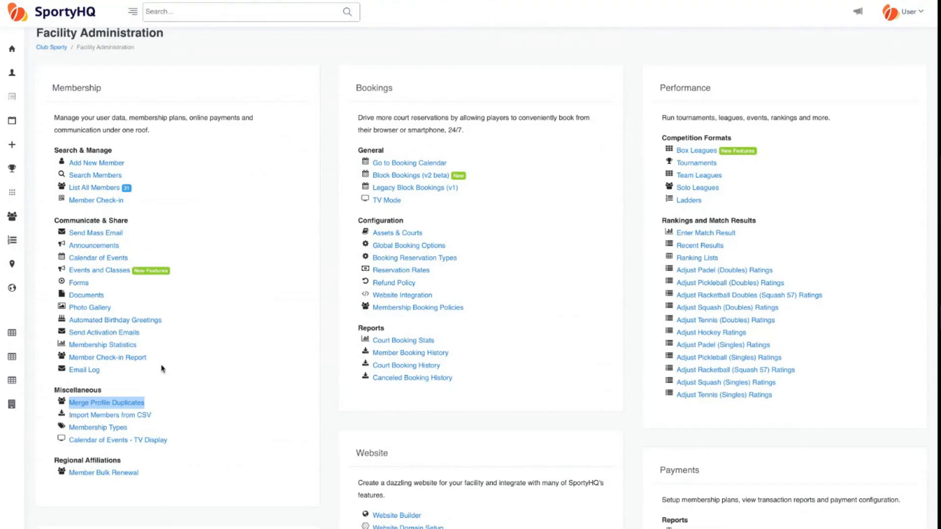
click(102, 405)
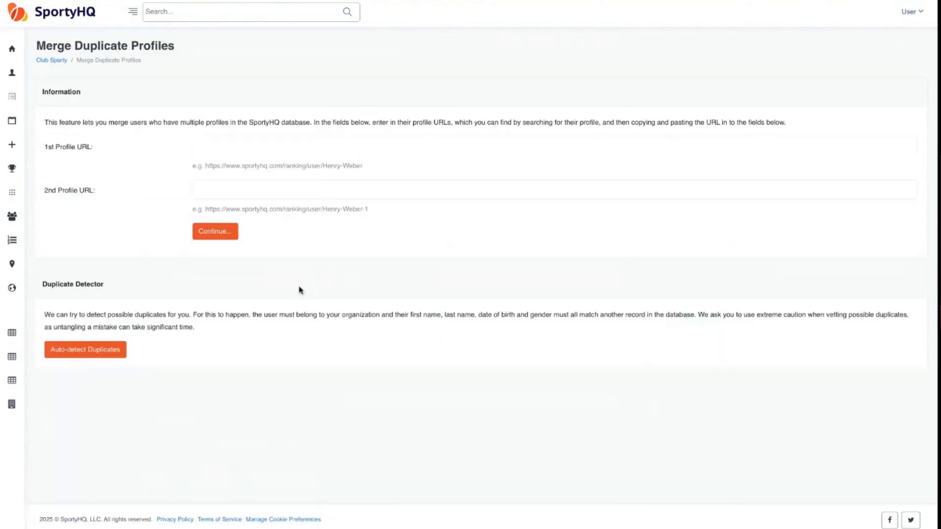
click(211, 149)
click(208, 191)
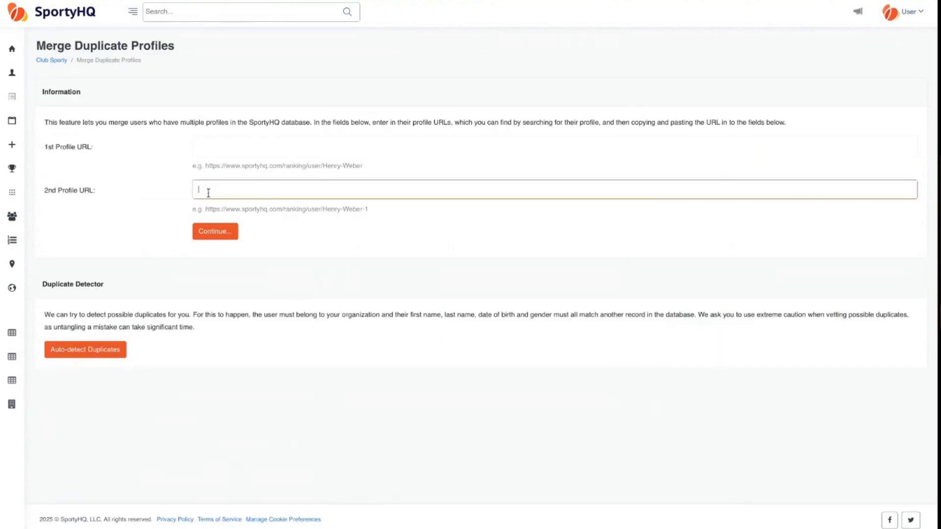
click(229, 141)
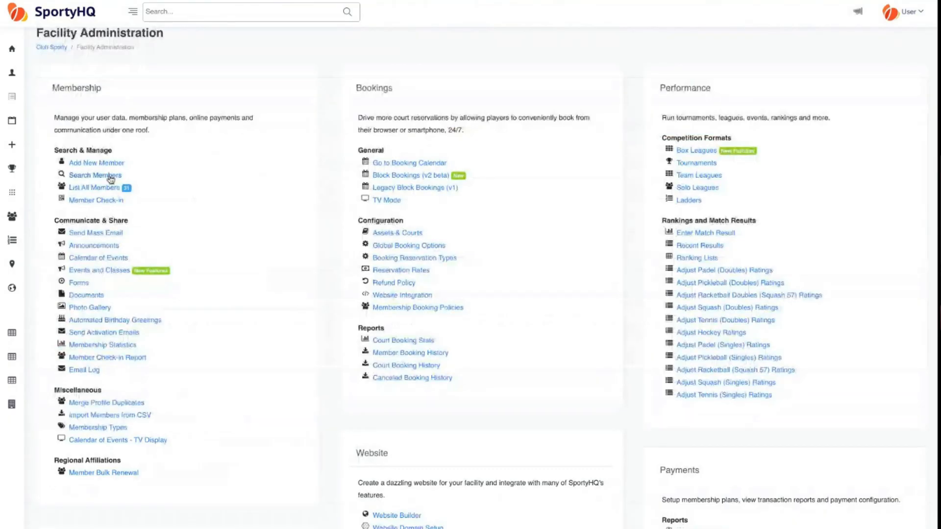
- Open the Search Members form, cover all Sport(s) options, and choose a Membership Expiry comparison
click(110, 178)
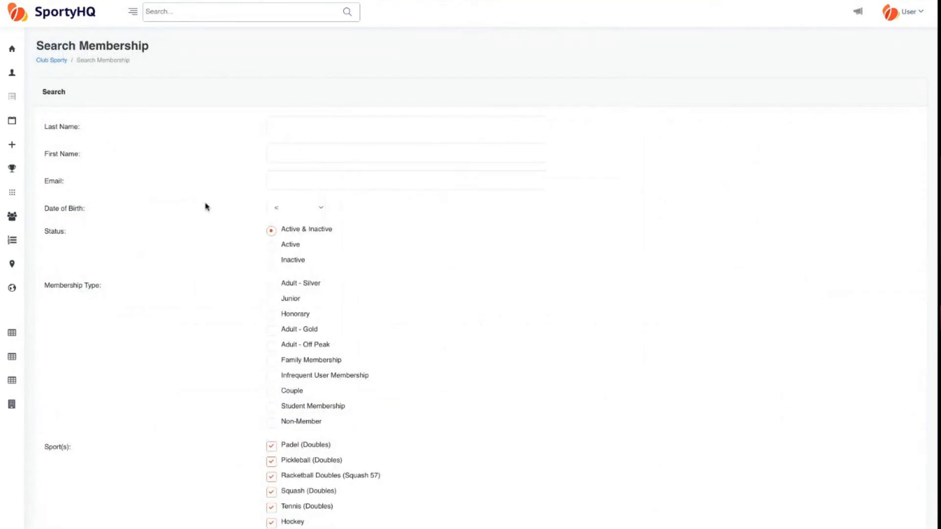
scroll(205, 207, down, 2)
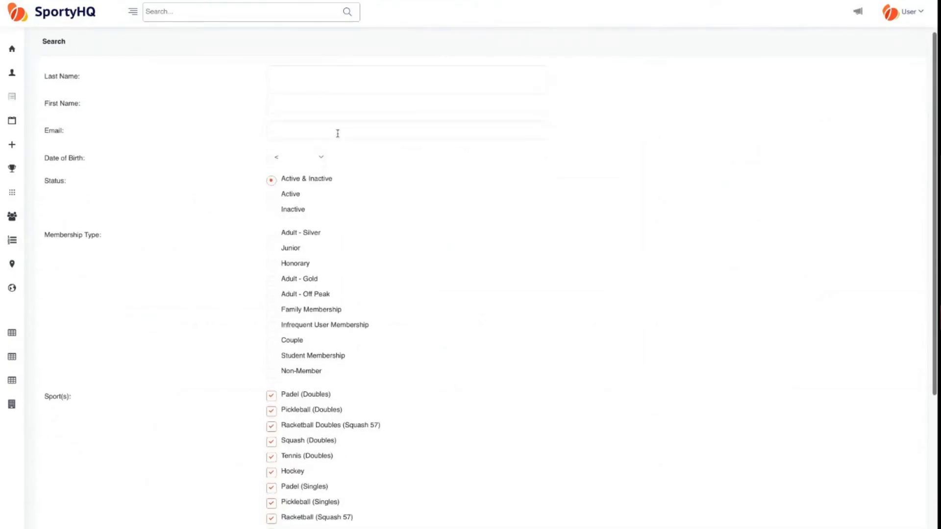
scroll(150, 231, down, 1)
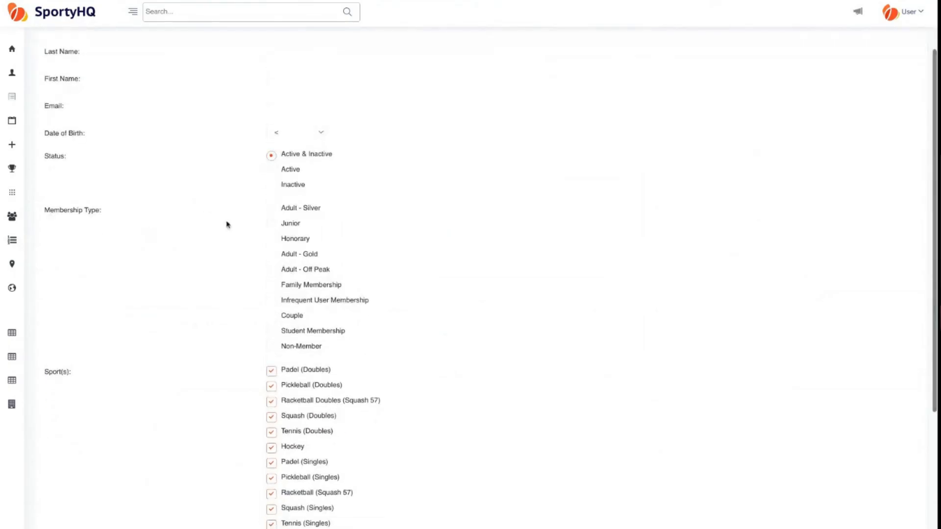
scroll(228, 255, down, 1)
scroll(228, 255, down, 3)
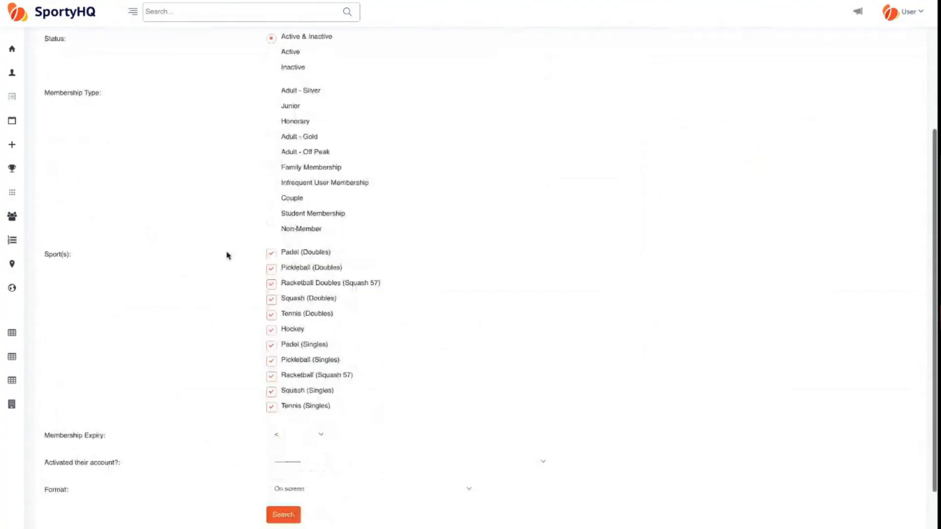
scroll(167, 323, down, 2)
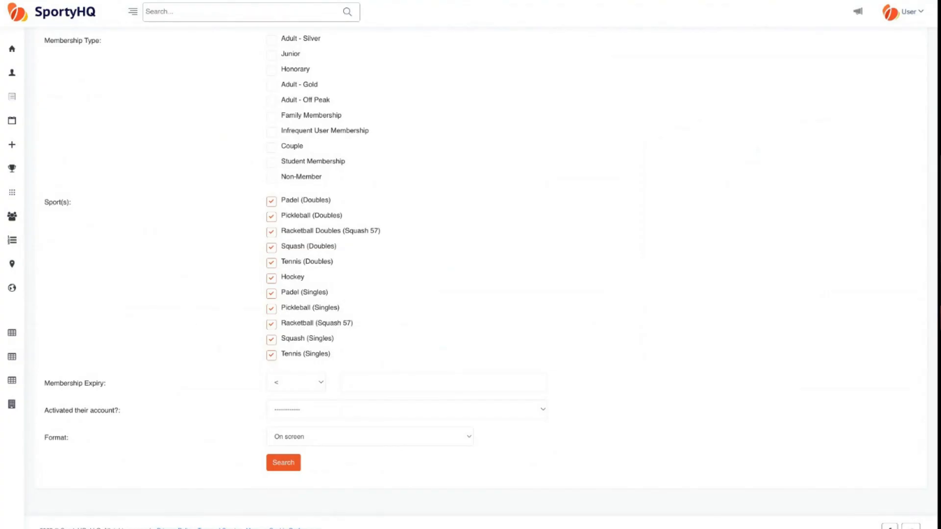
click(296, 382)
- Scroll through the 30 matching members and open a member's Action dropdown
scroll(206, 353, up, 10)
scroll(206, 353, down, 9)
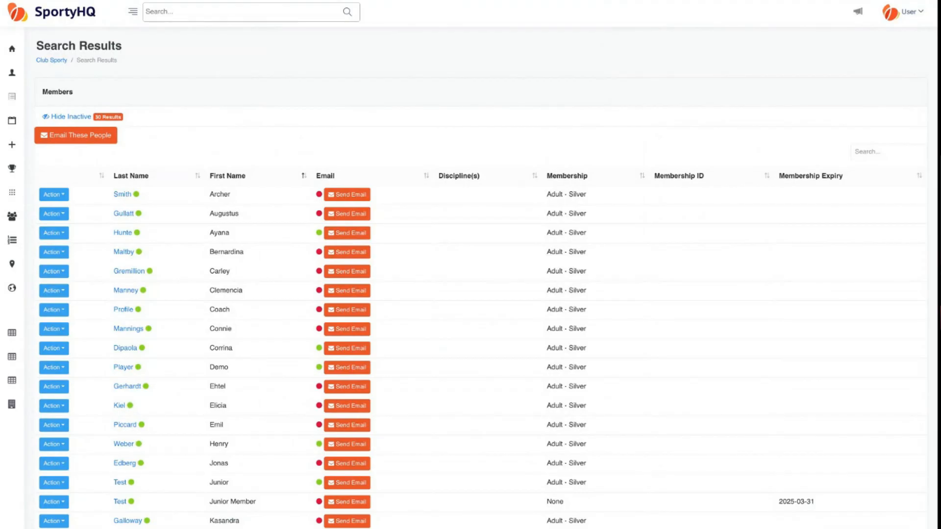
scroll(180, 235, down, 1)
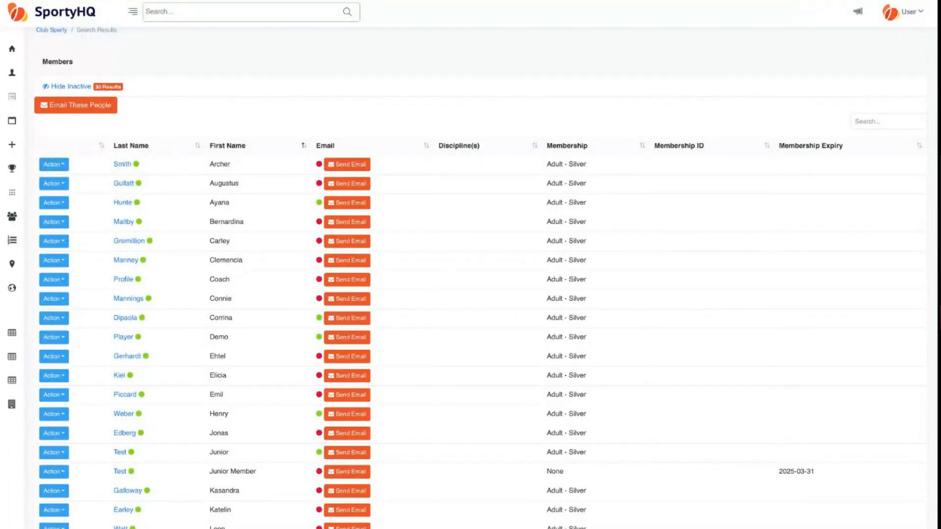
scroll(285, 318, down, 2)
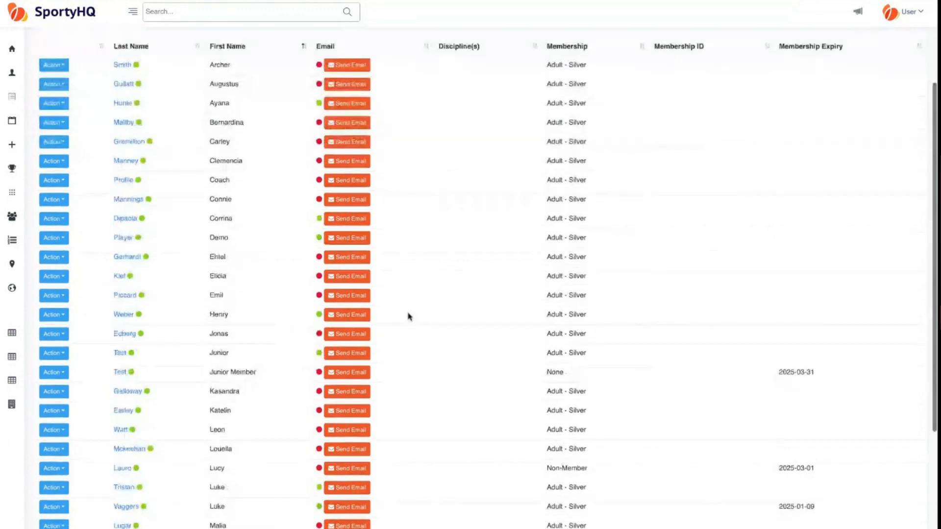
scroll(696, 129, down, 3)
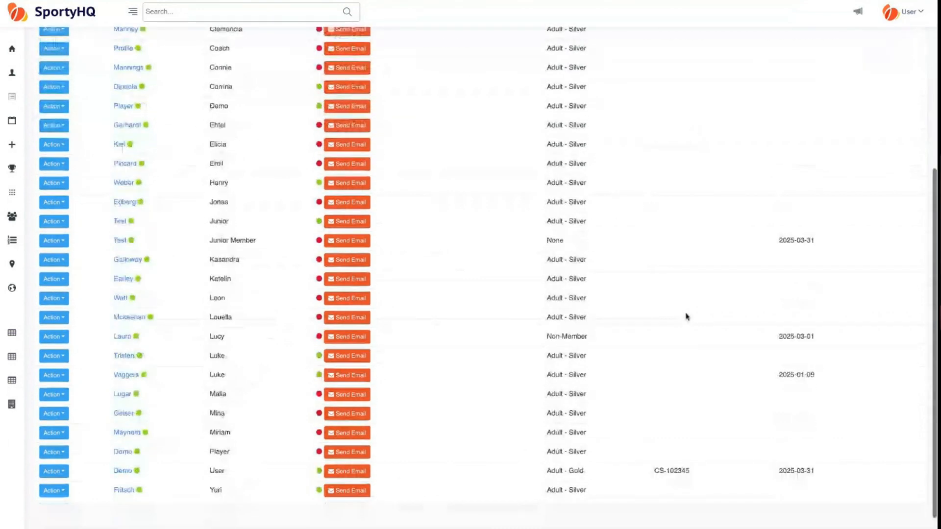
scroll(687, 446, down, 1)
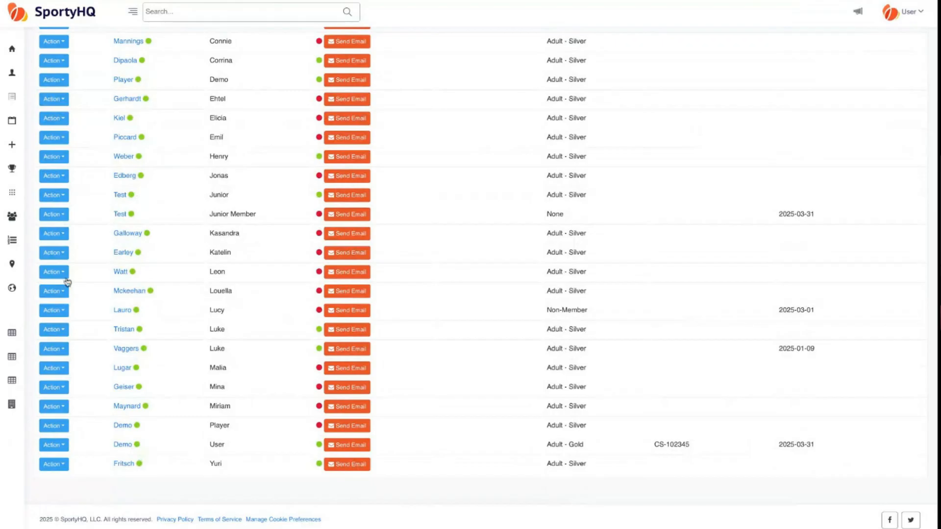
click(63, 255)
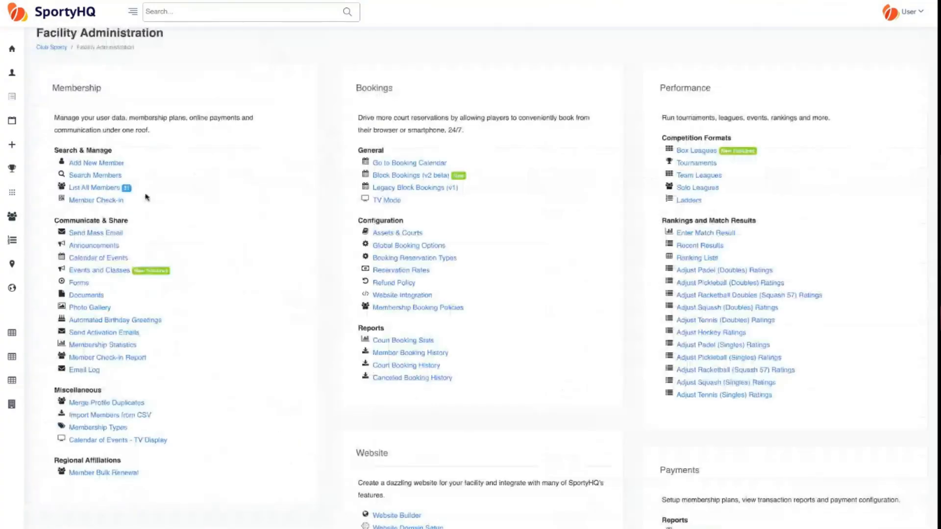
- Look at the Member Check-in page, then open Send Mass Email with Active Members ticked
scroll(146, 197, down, 1)
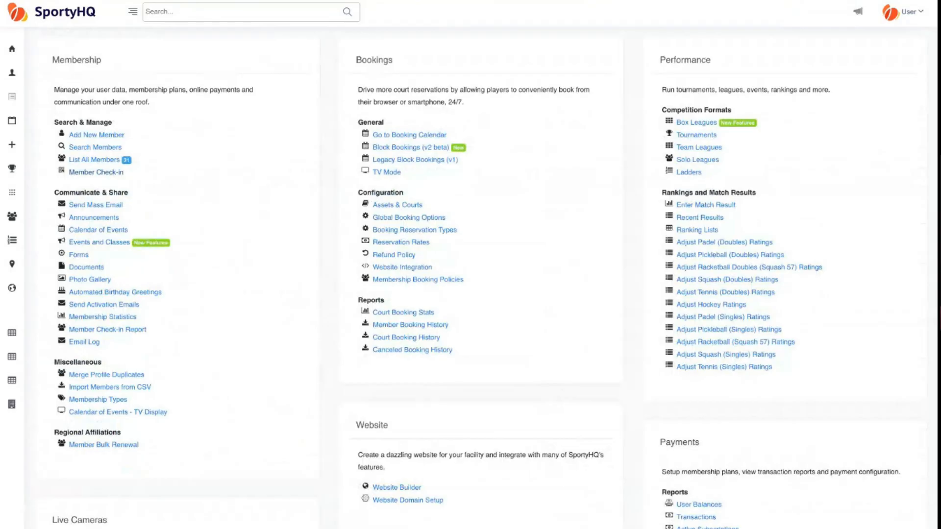
click(96, 172)
scroll(470, 275, down, 1)
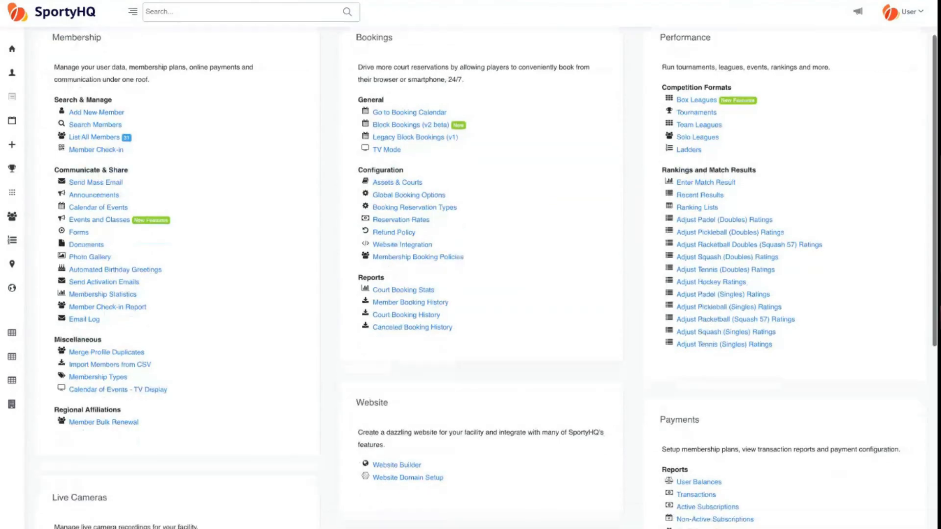
click(120, 184)
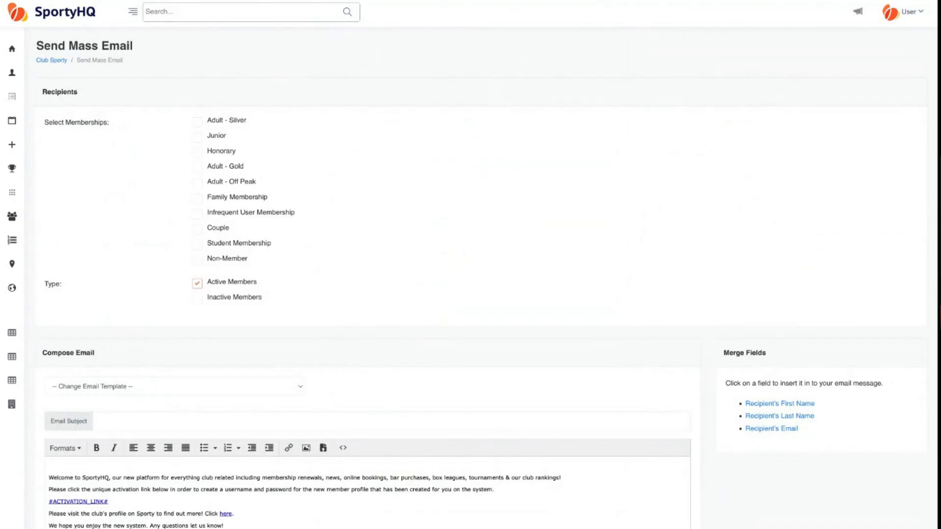
scroll(185, 177, down, 1)
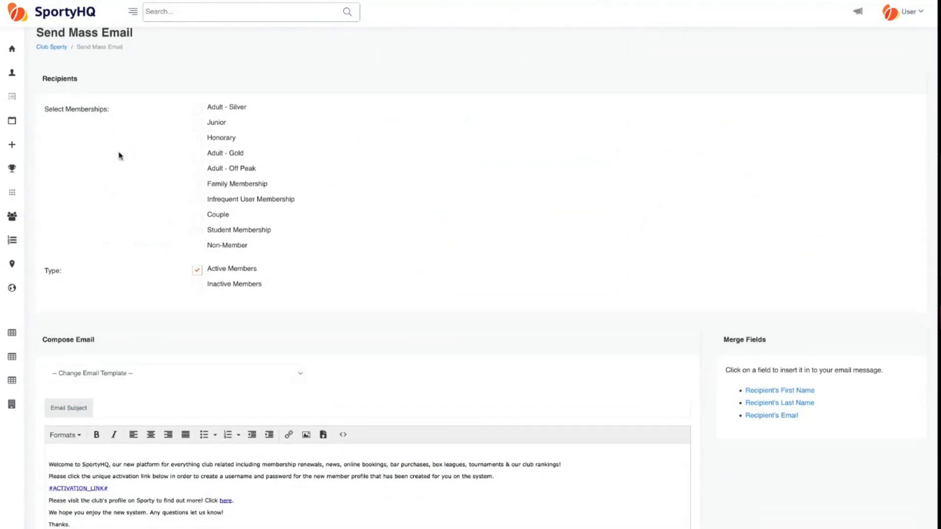
scroll(120, 156, down, 3)
scroll(121, 160, down, 1)
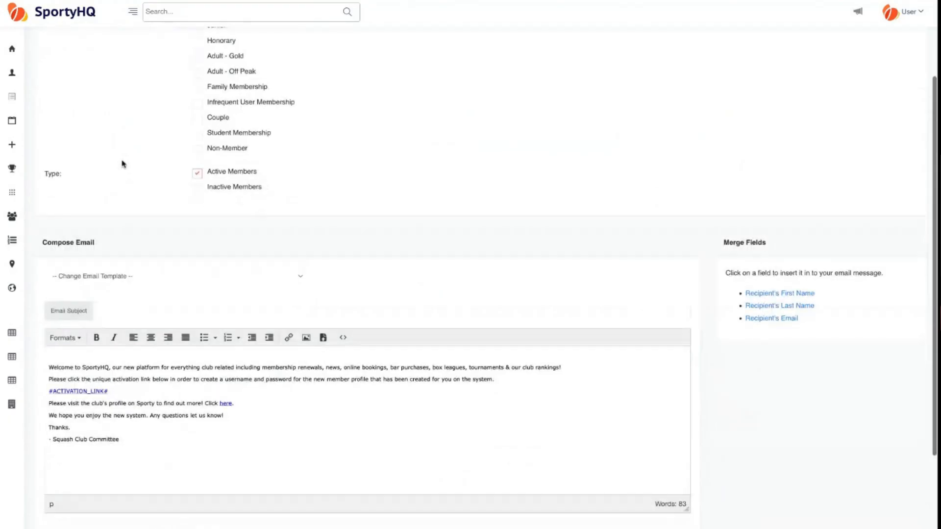
scroll(130, 196, down, 2)
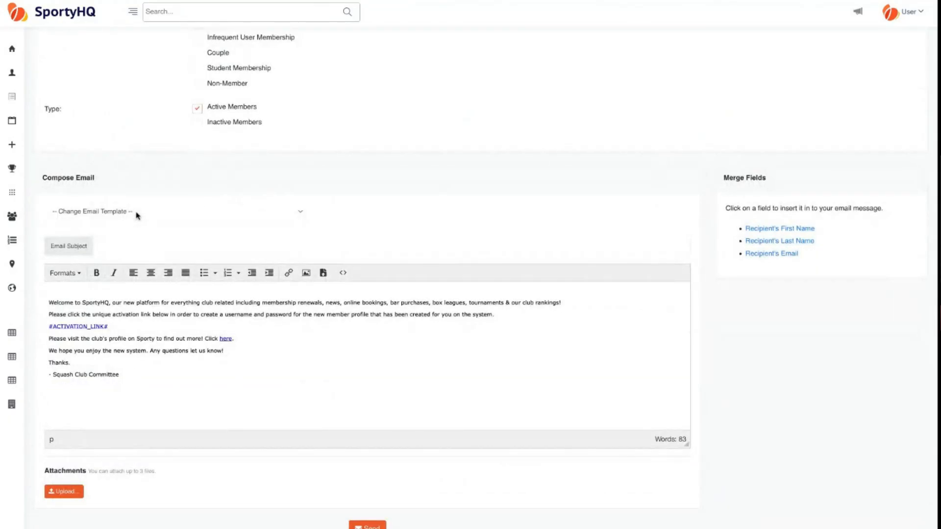
drag(125, 374, 64, 339)
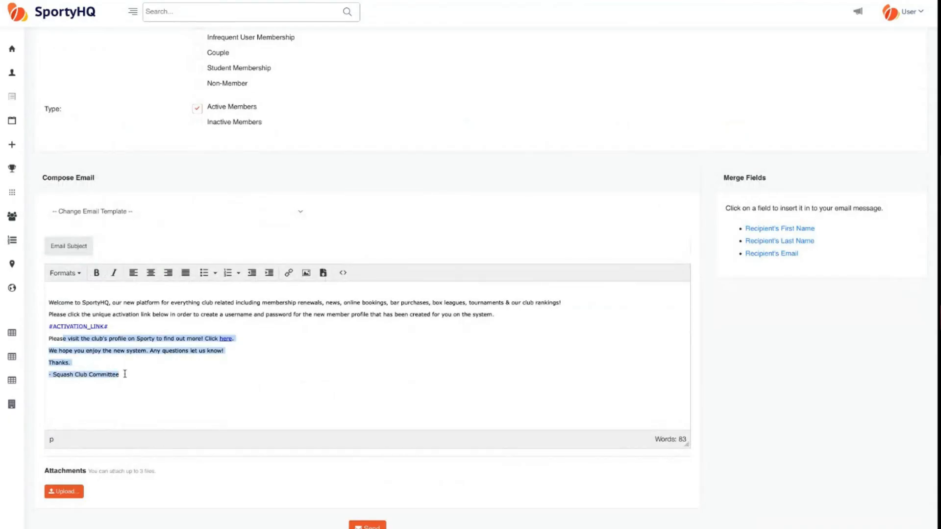
key(ctrl+a)
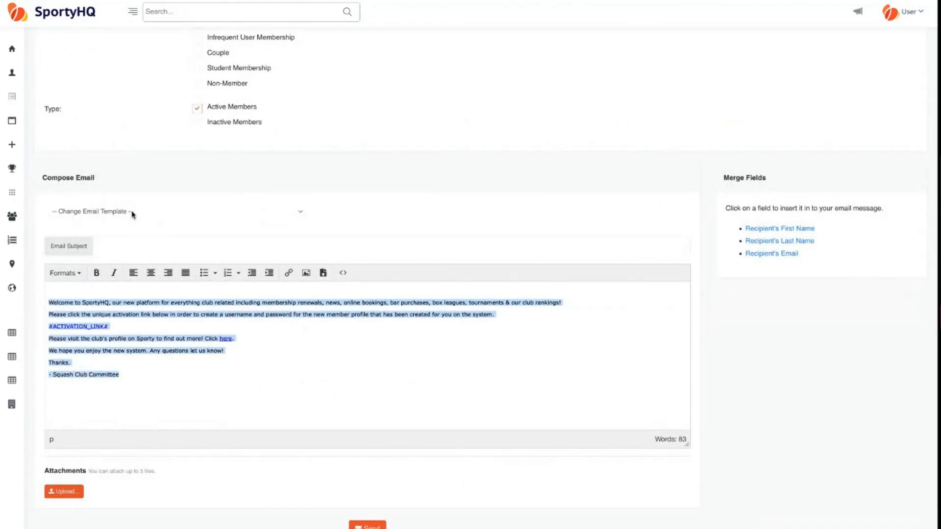
click(120, 246)
scroll(76, 417, down, 2)
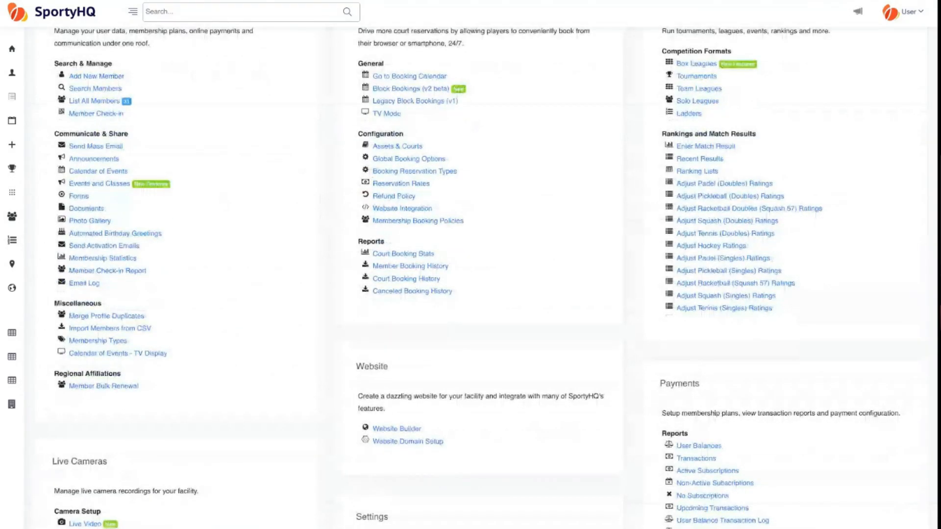
click(82, 284)
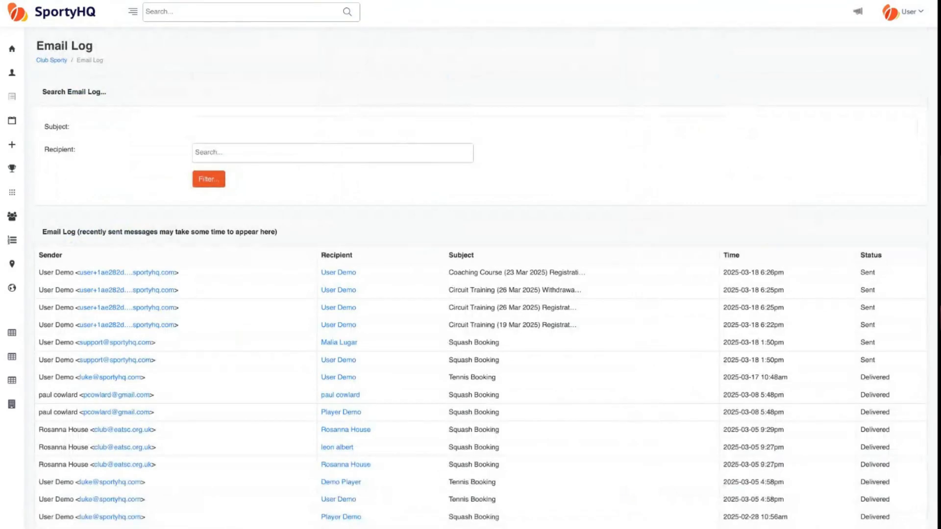
scroll(148, 366, down, 1)
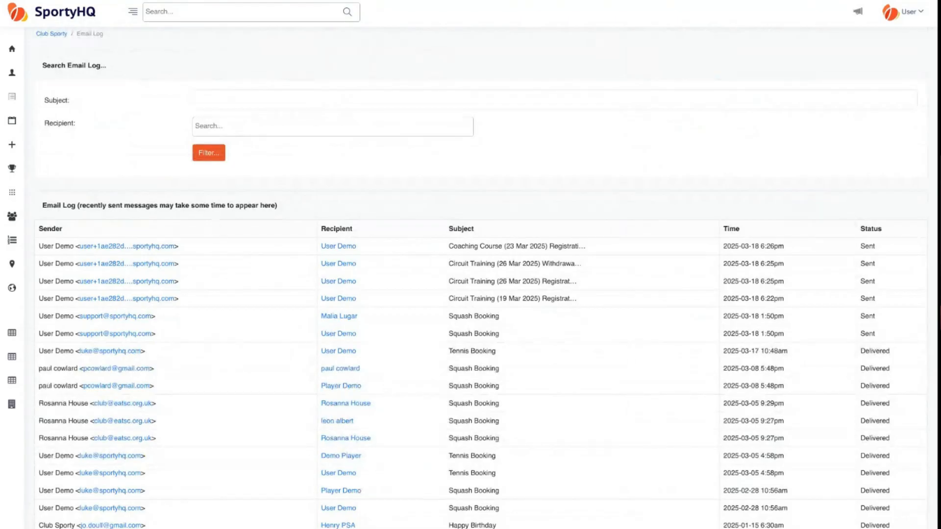
scroll(421, 291, down, 2)
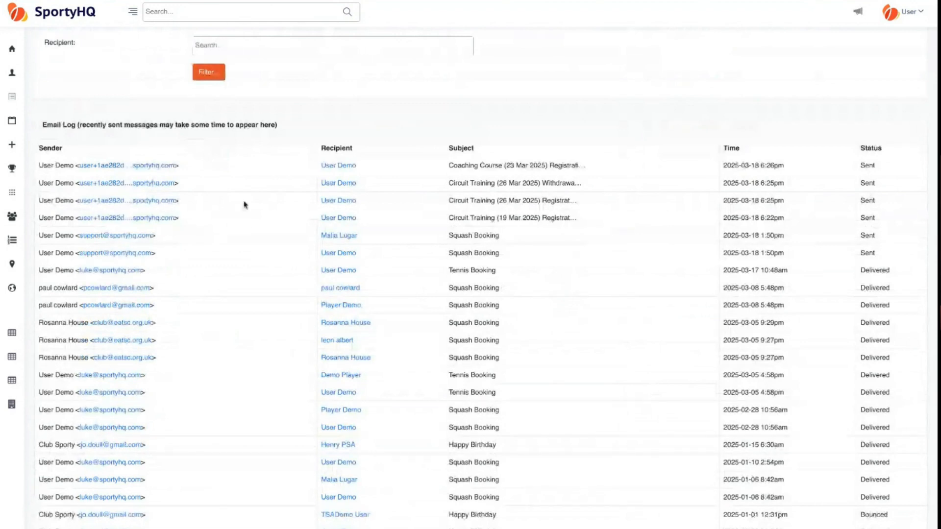
scroll(454, 274, down, 1)
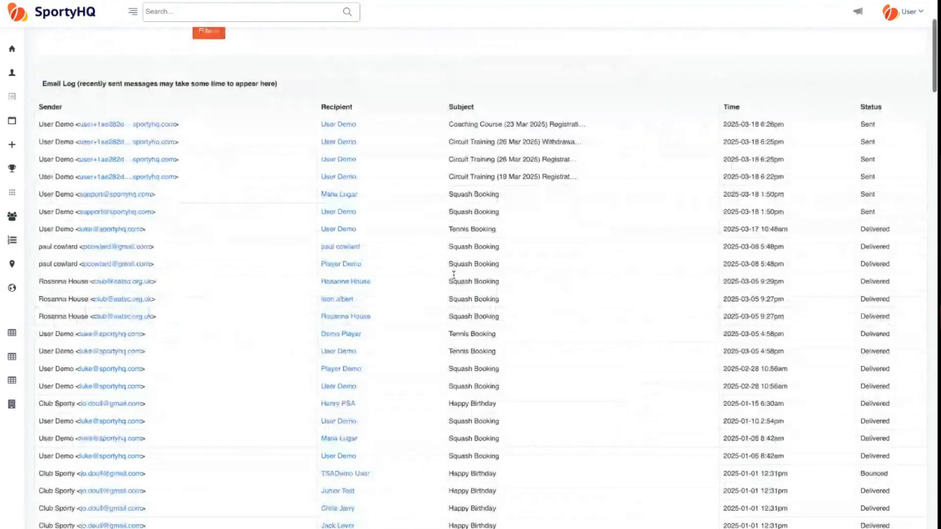
scroll(454, 275, down, 1)
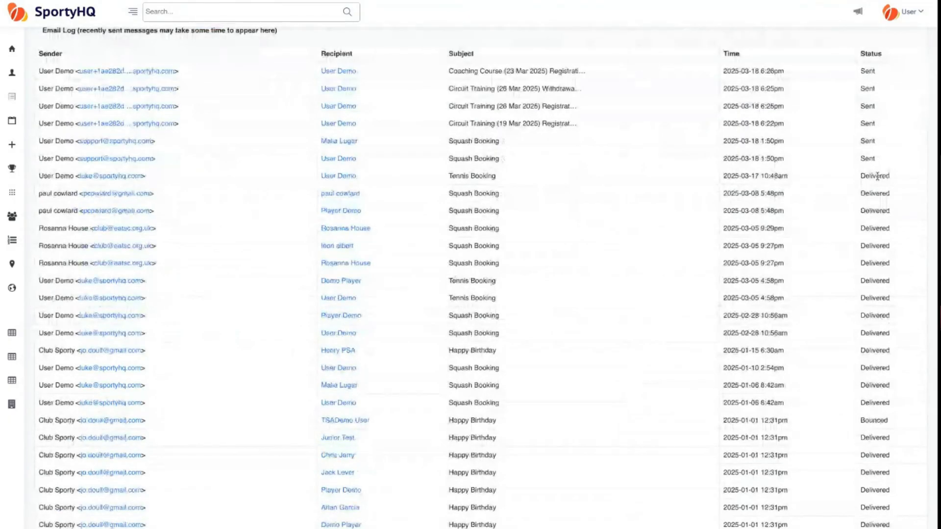
double_click(877, 175)
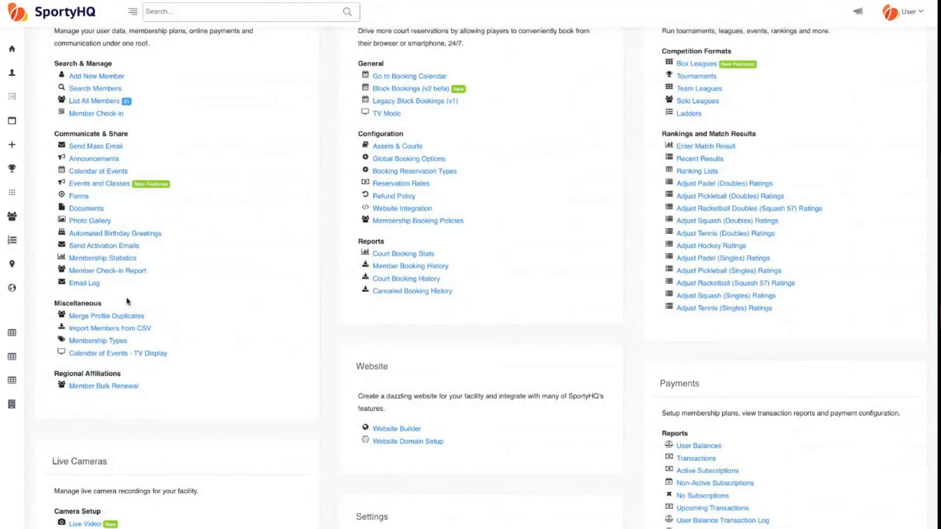
- Preview the Photo Gallery, then open Forms showing Membership Form, New Form and test
scroll(128, 301, up, 1)
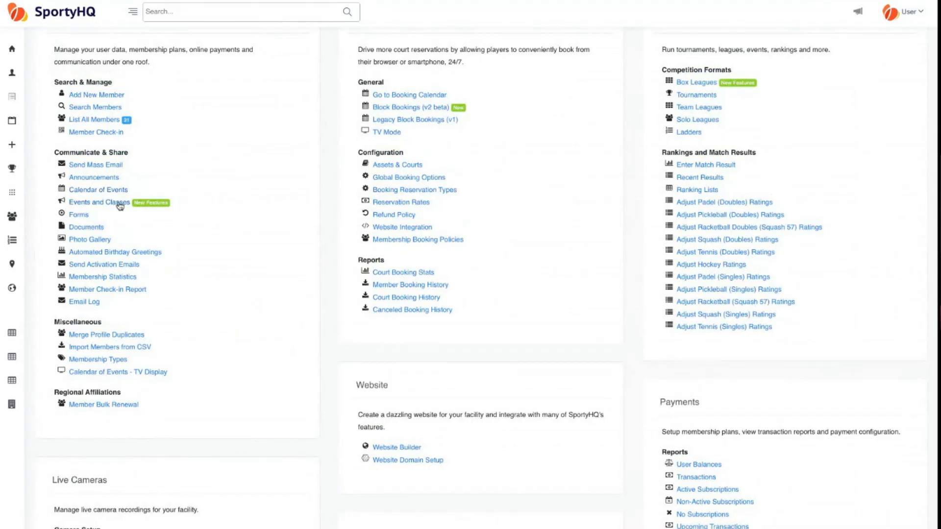
click(102, 243)
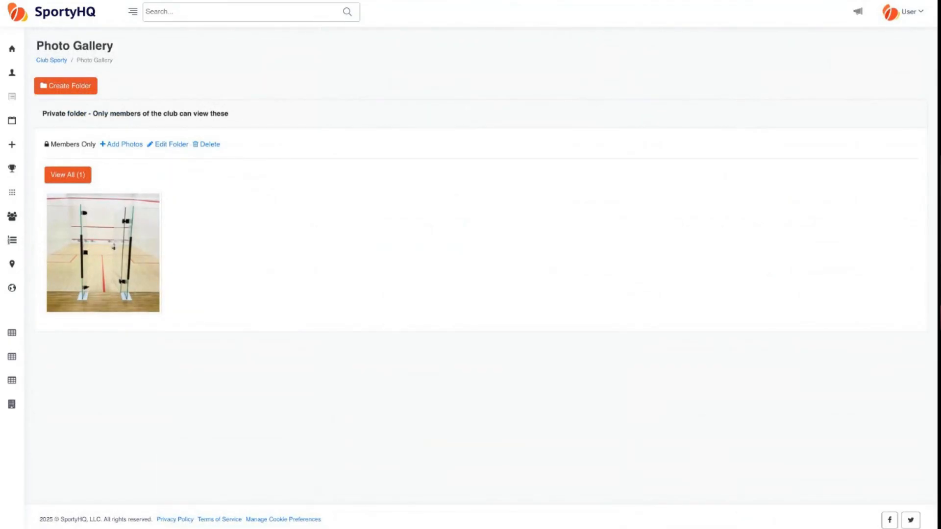
key(alt+Left)
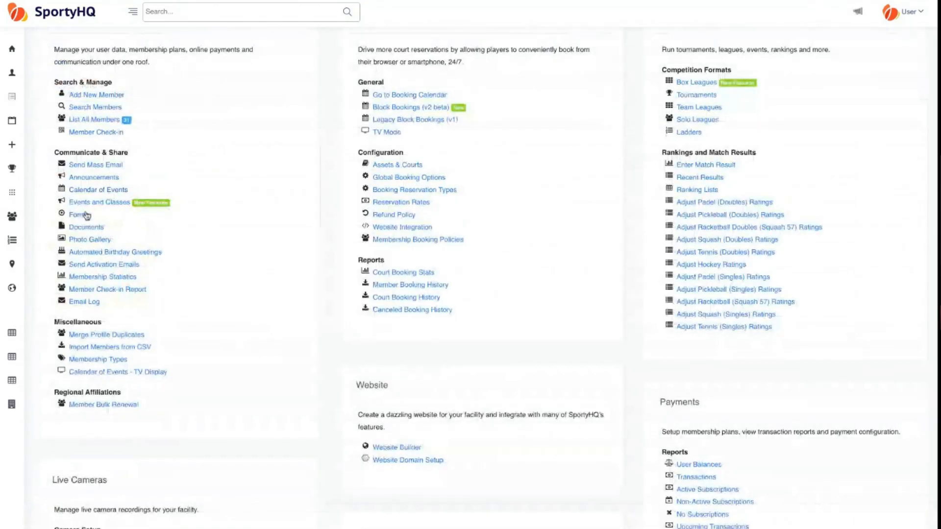
click(87, 217)
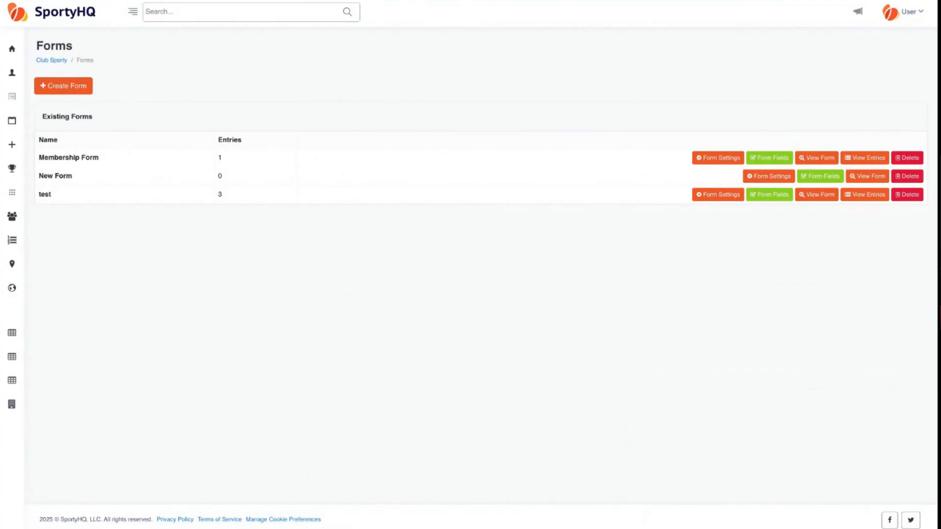
- Go back from Forms to the facility dashboard and scroll down its management links
key(alt+Left)
scroll(196, 203, down, 1)
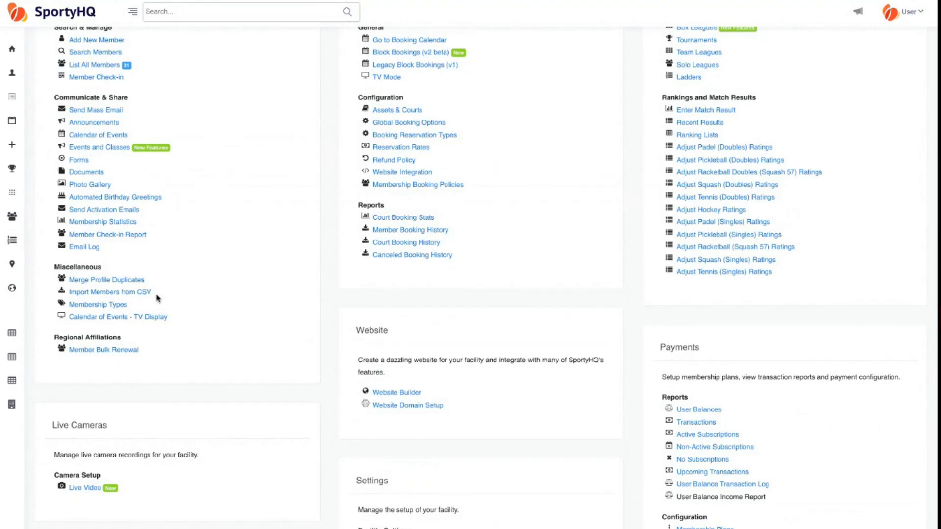
click(102, 211)
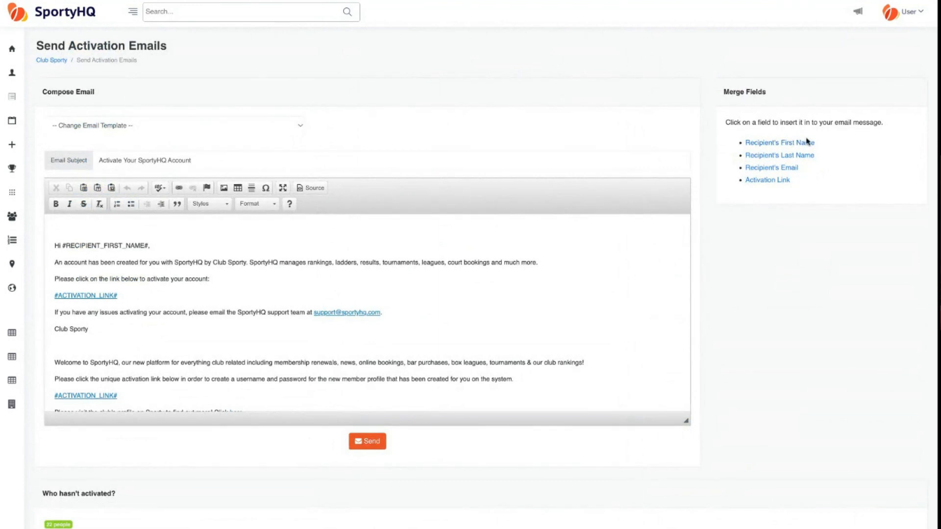
triple_click(794, 183)
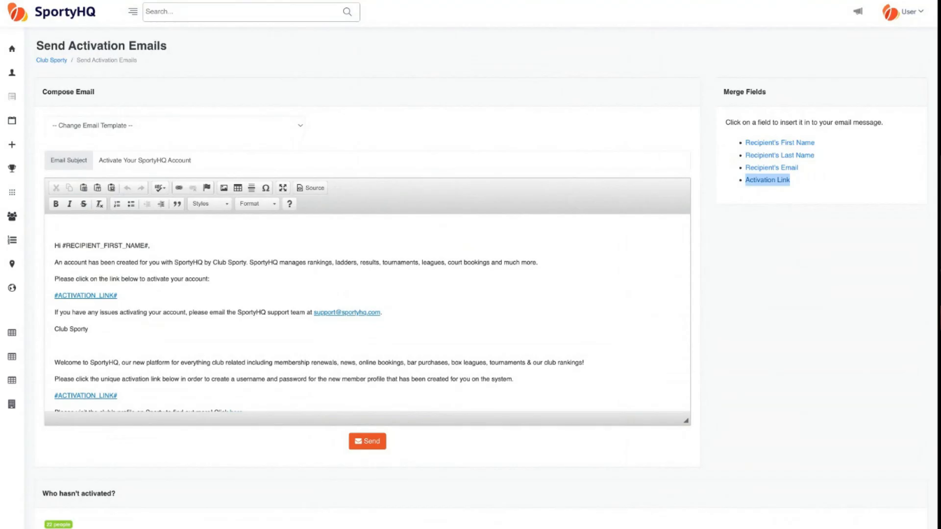
scroll(434, 284, down, 1)
scroll(434, 284, down, 2)
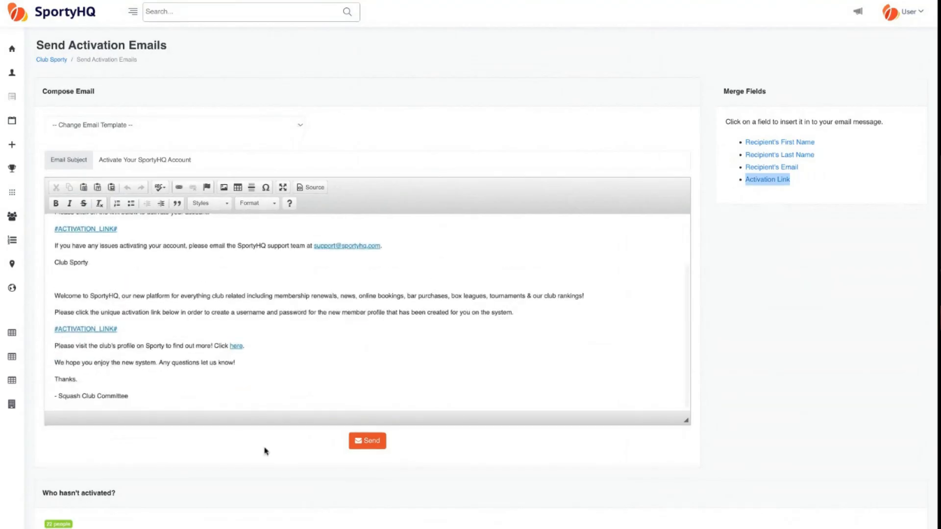
scroll(265, 448, down, 5)
scroll(168, 361, down, 2)
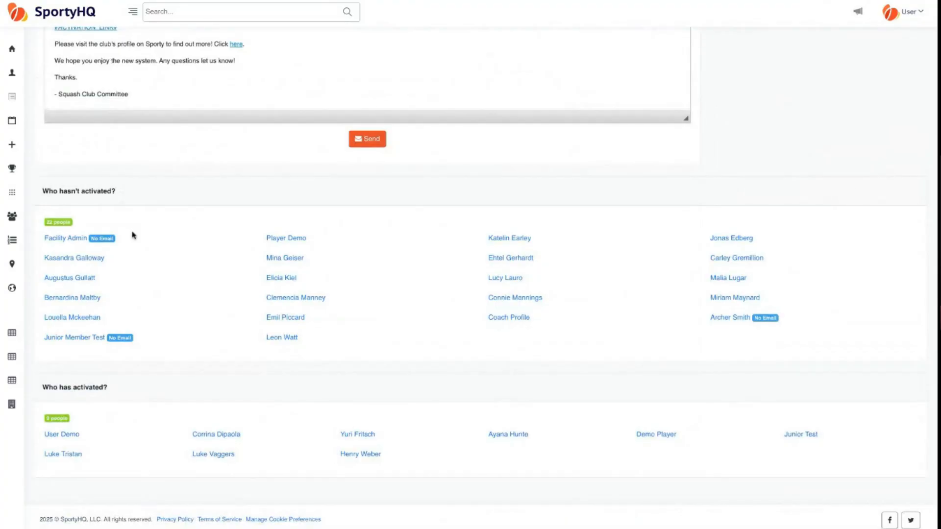
scroll(164, 298, up, 1)
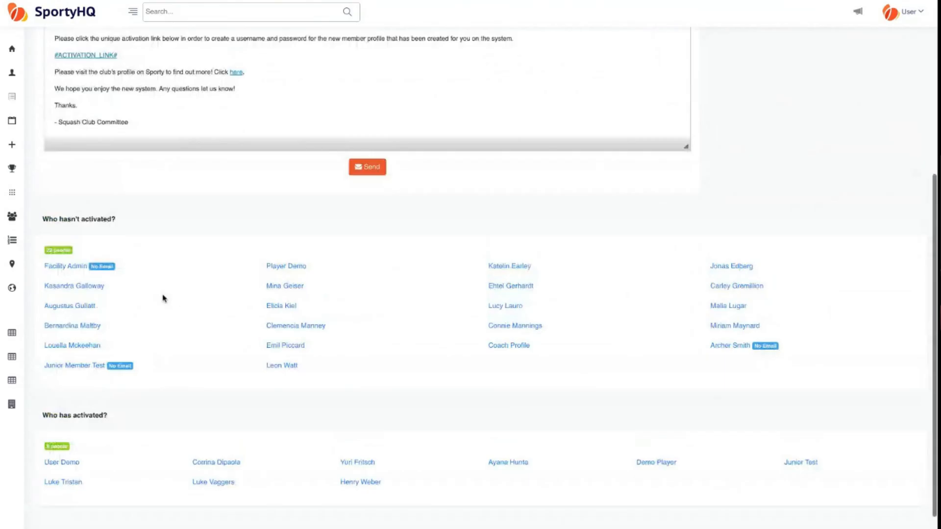
scroll(163, 298, up, 5)
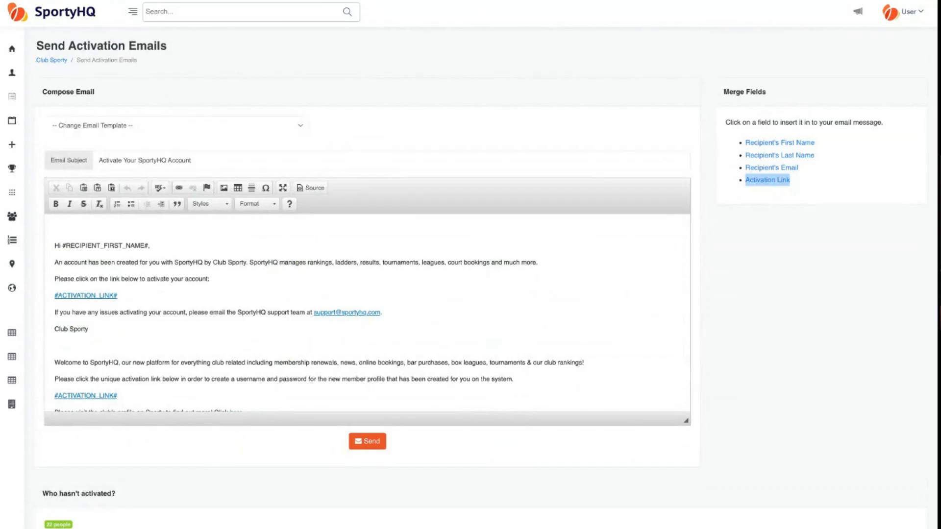
key(alt+Left)
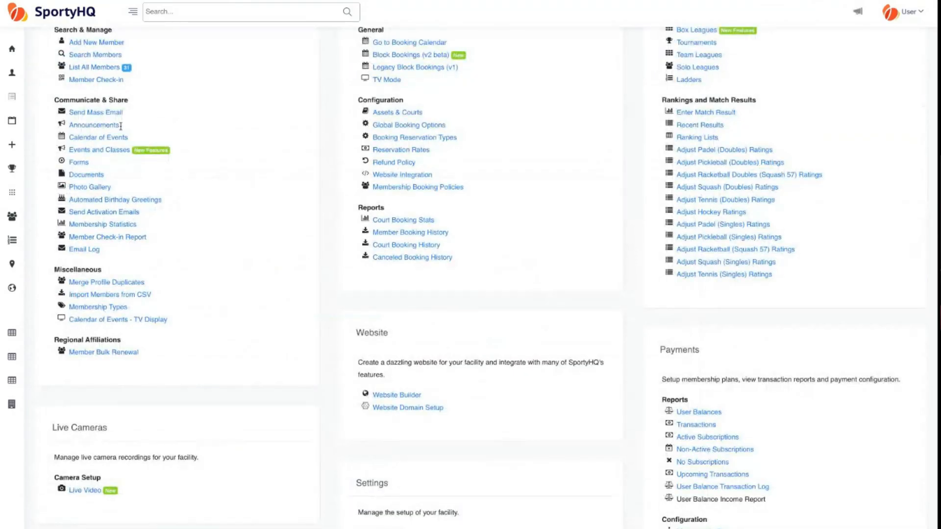
- Open Membership Statistics and scroll through the age, membership type and city breakdowns
click(125, 225)
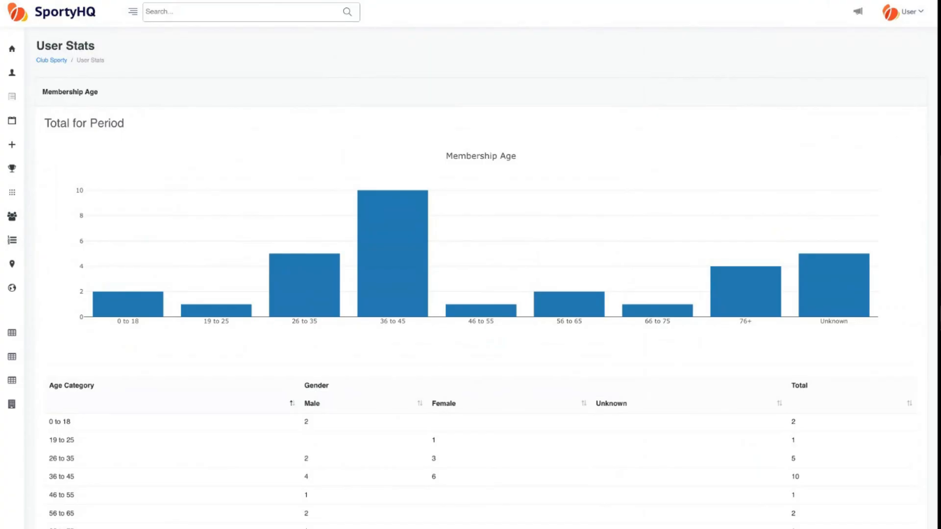
scroll(487, 265, down, 1)
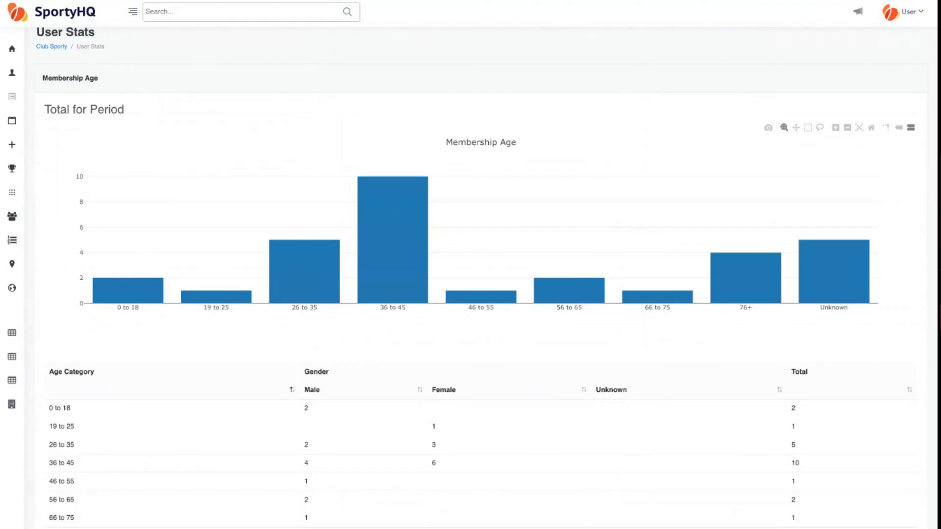
scroll(486, 265, down, 1)
scroll(486, 264, down, 6)
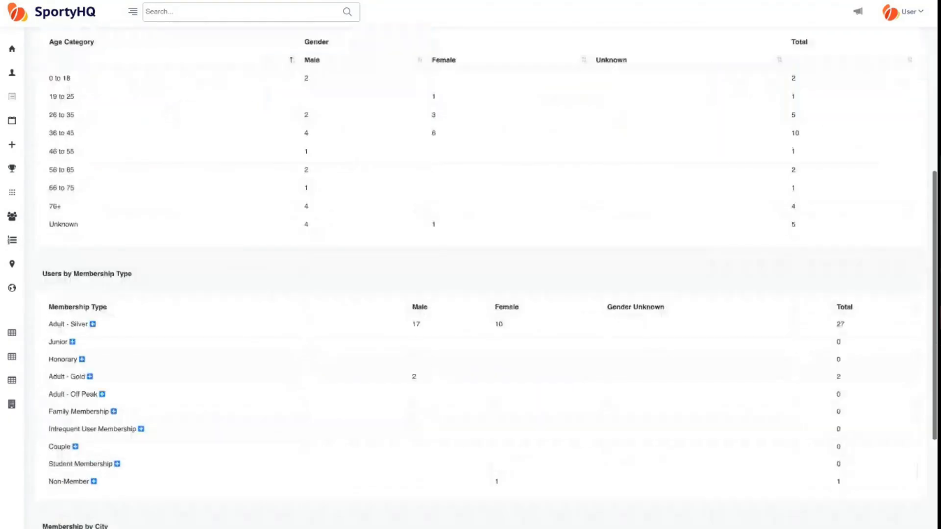
scroll(487, 265, down, 3)
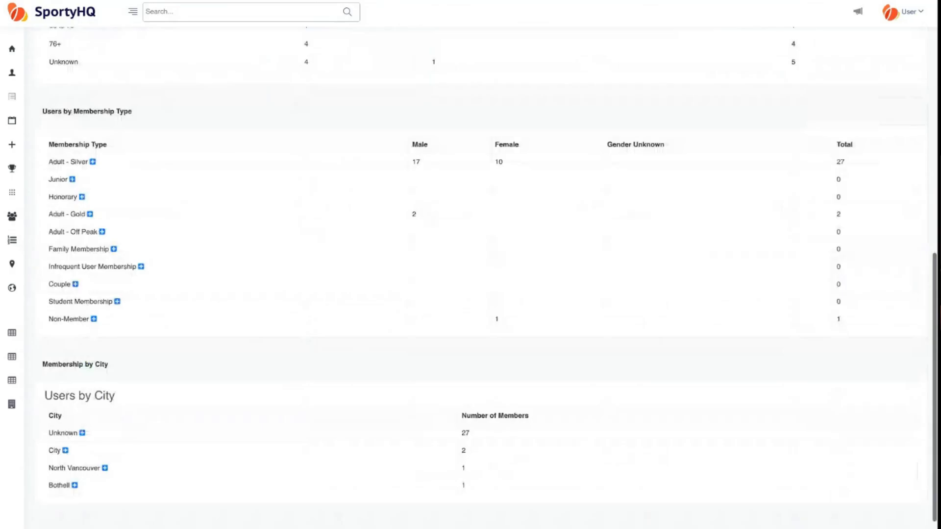
scroll(471, 265, up, 4)
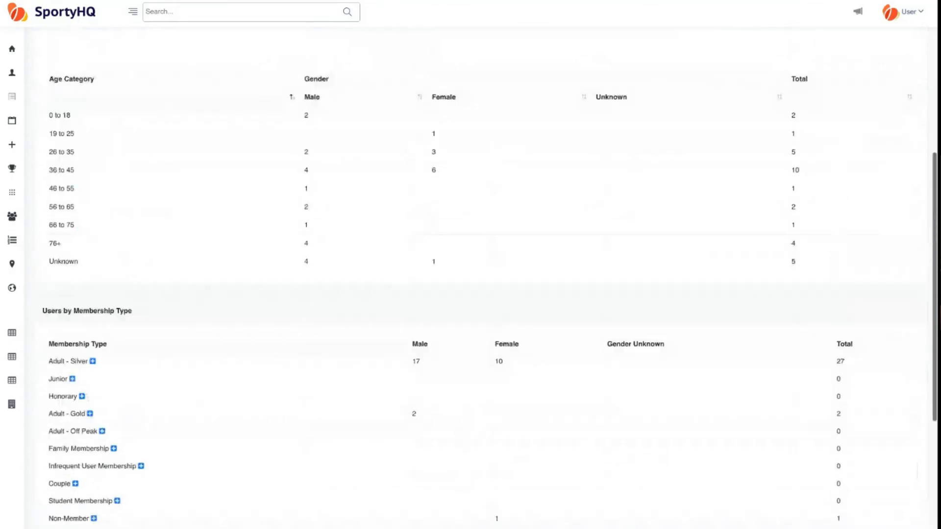
scroll(470, 265, up, 6)
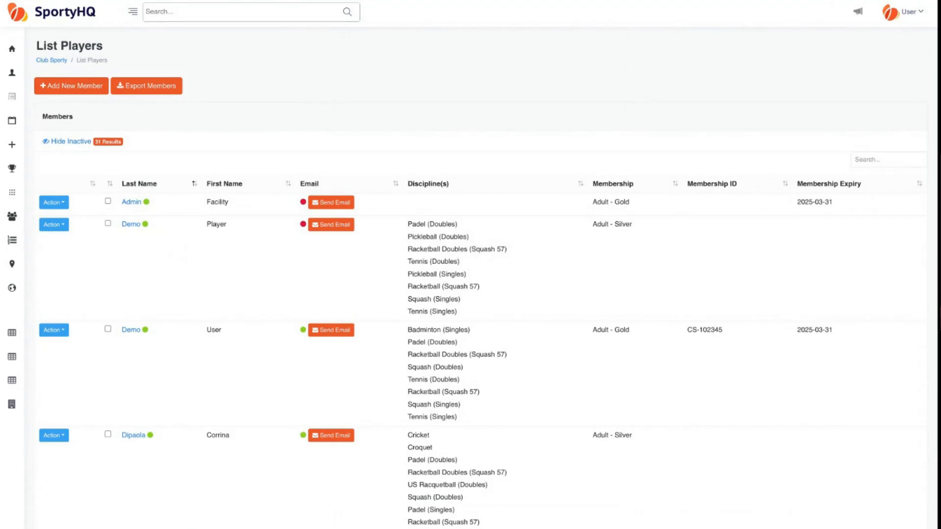
- Open the first member's Action dropdown and dismiss it without choosing an action
click(60, 204)
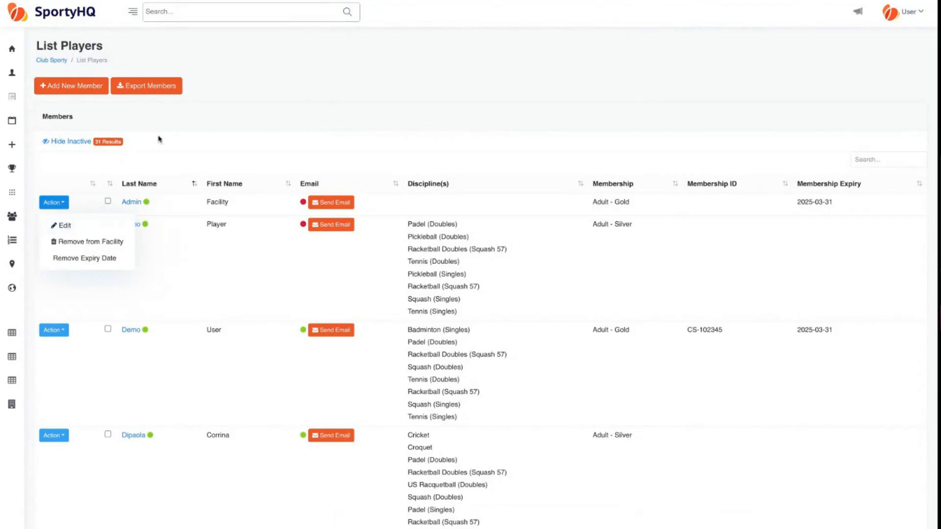
click(159, 139)
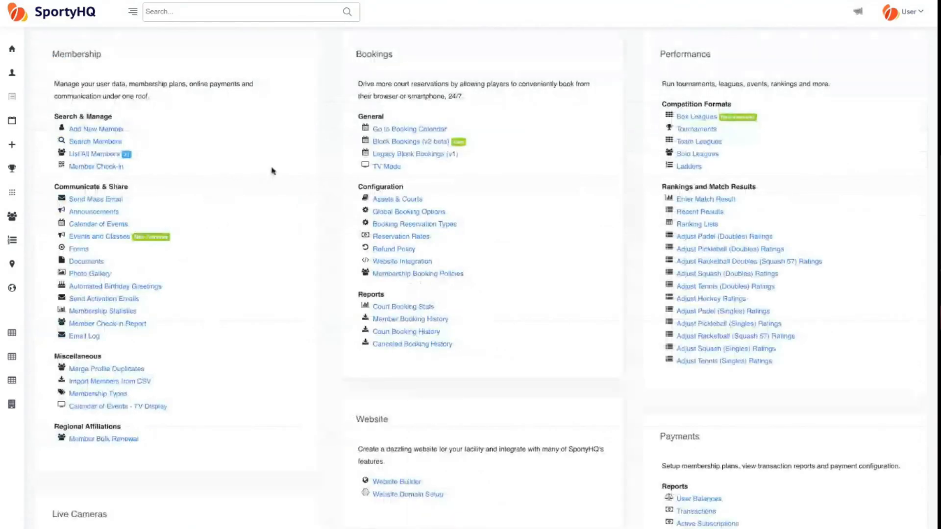
- Scroll down to Regional Affiliations and open Member Bulk Renewal
scroll(231, 261, down, 1)
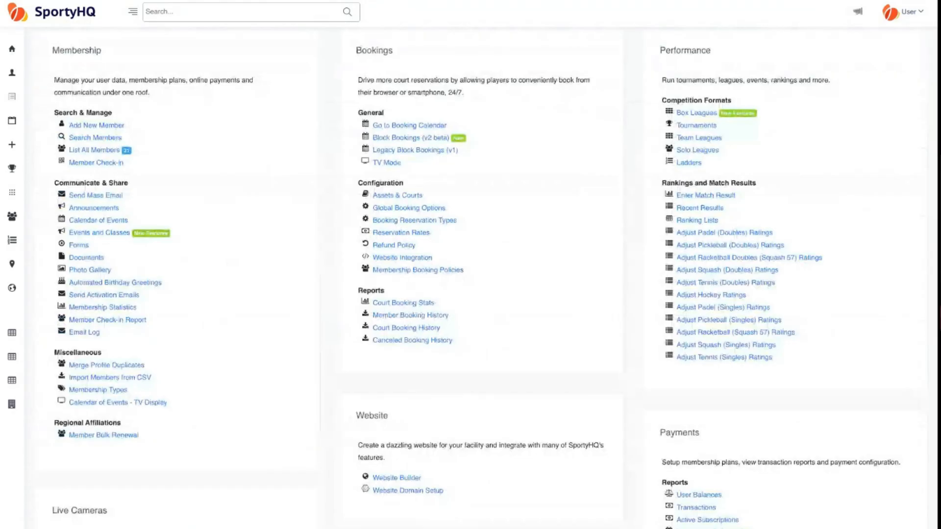
scroll(471, 274, down, 2)
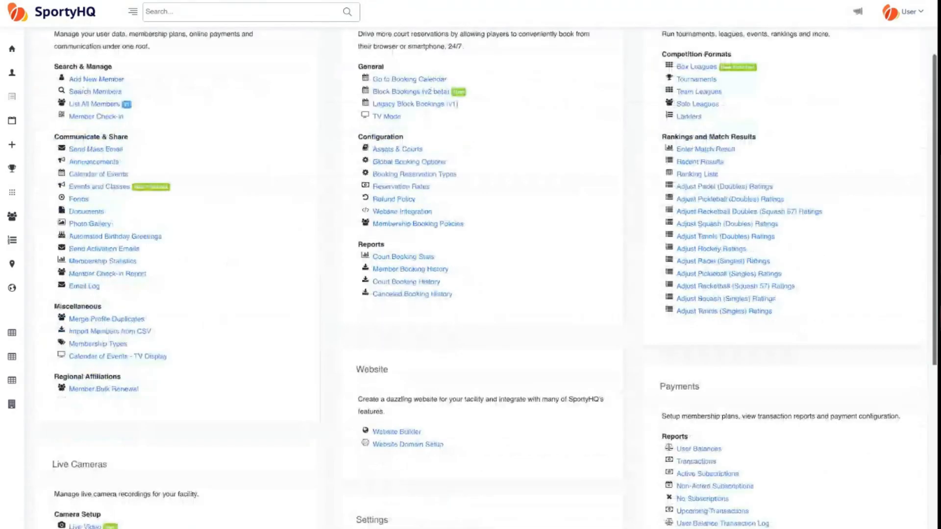
scroll(470, 274, down, 3)
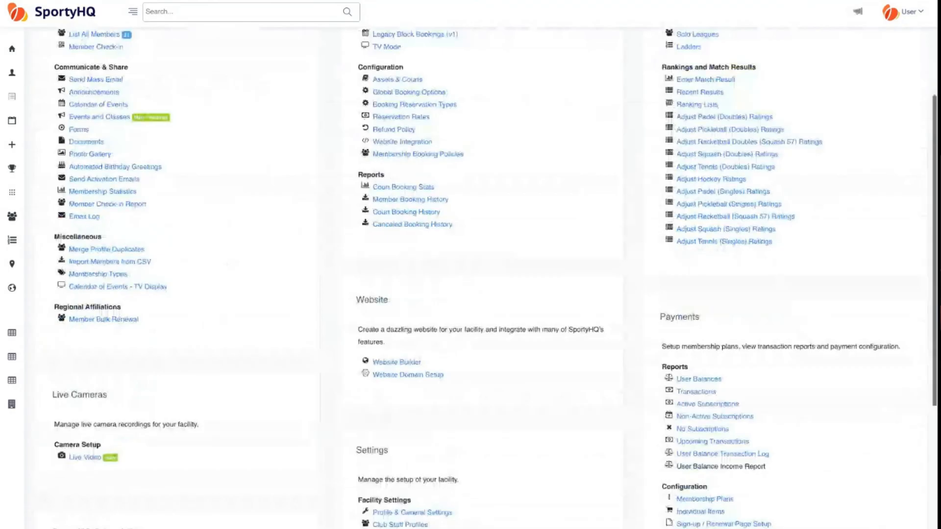
scroll(156, 281, down, 2)
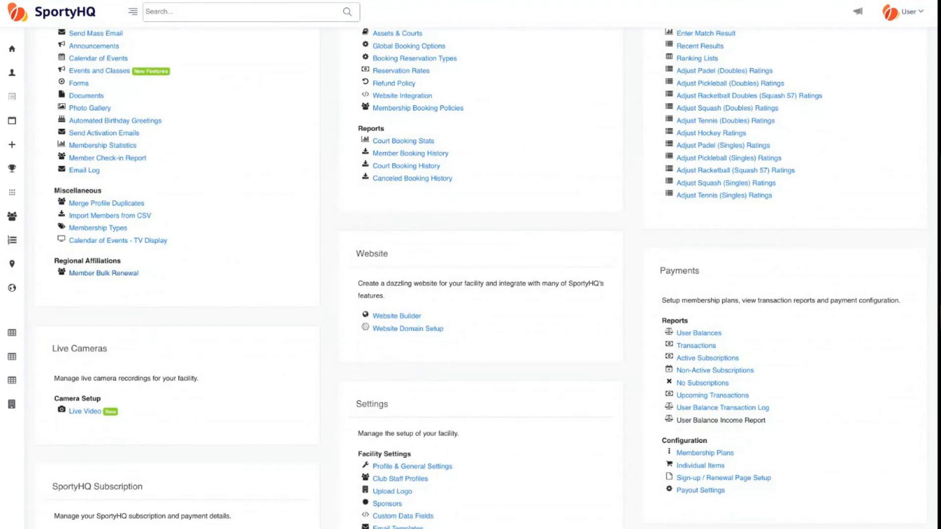
click(109, 274)
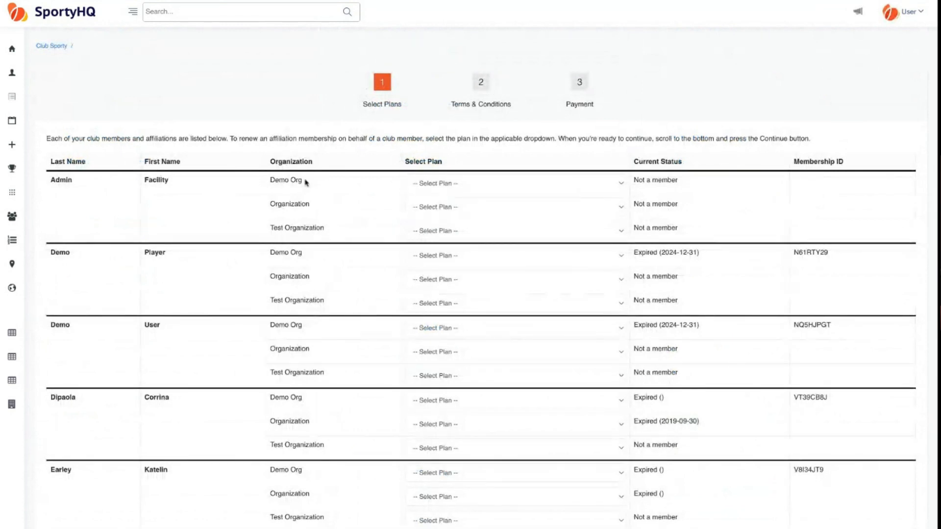
- Inspect Admin's Demo Org row and its Select Plan choice, then scroll the member table
triple_click(304, 182)
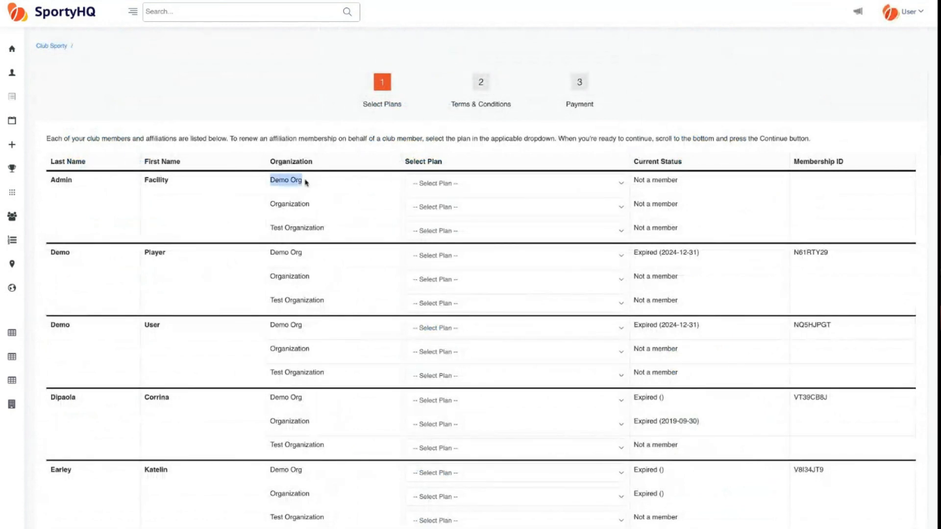
triple_click(312, 207)
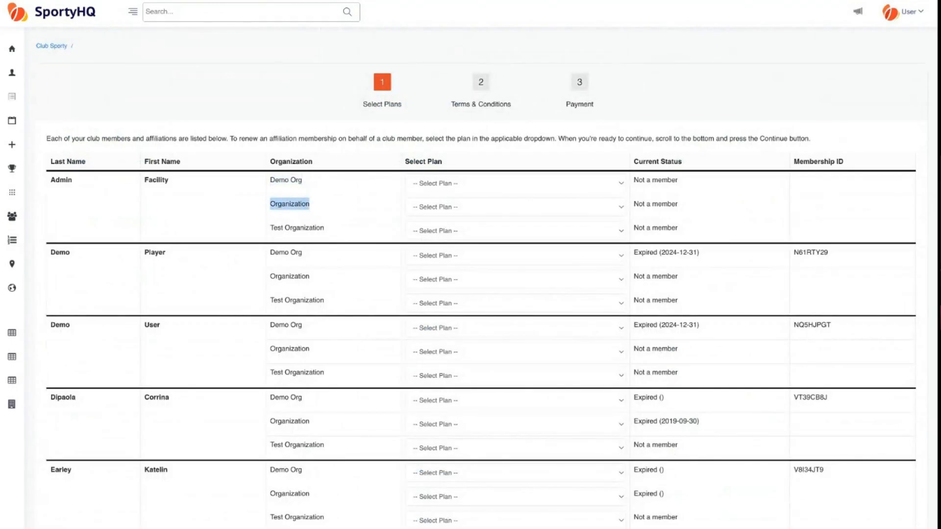
click(184, 217)
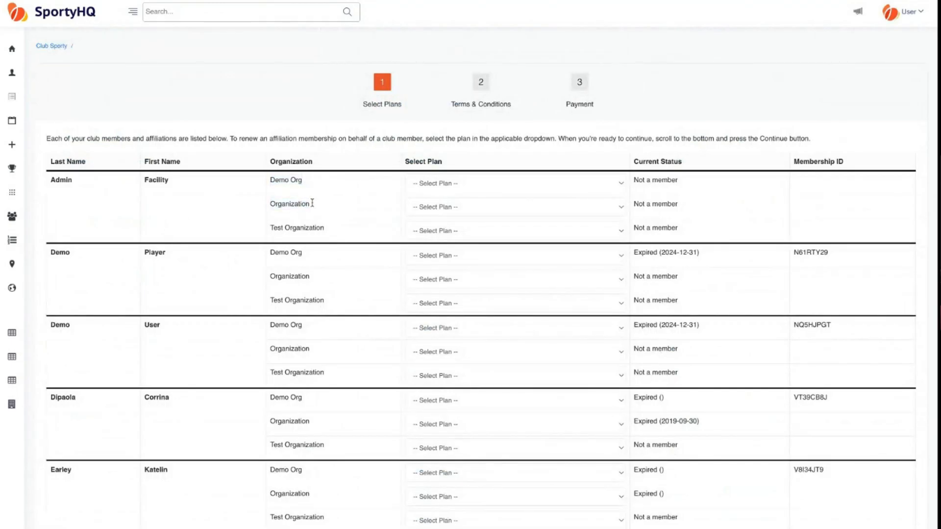
click(448, 182)
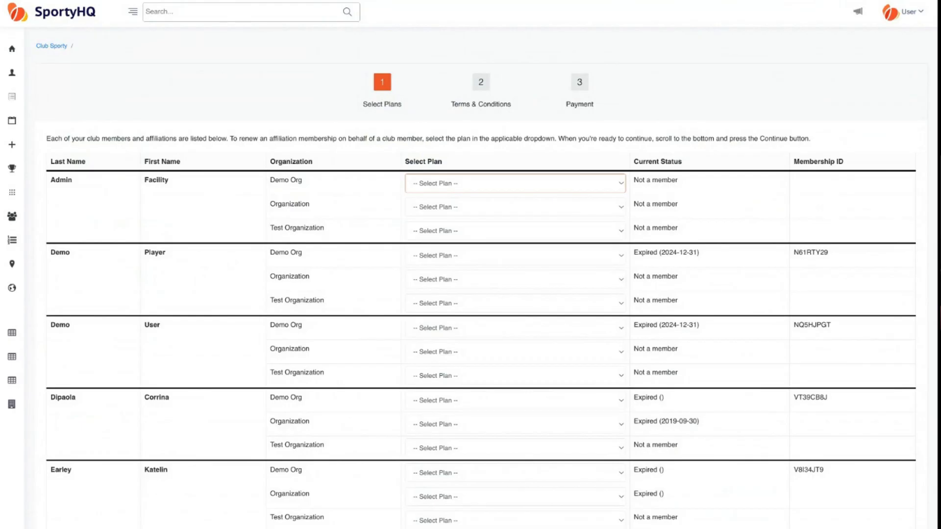
scroll(208, 161, down, 10)
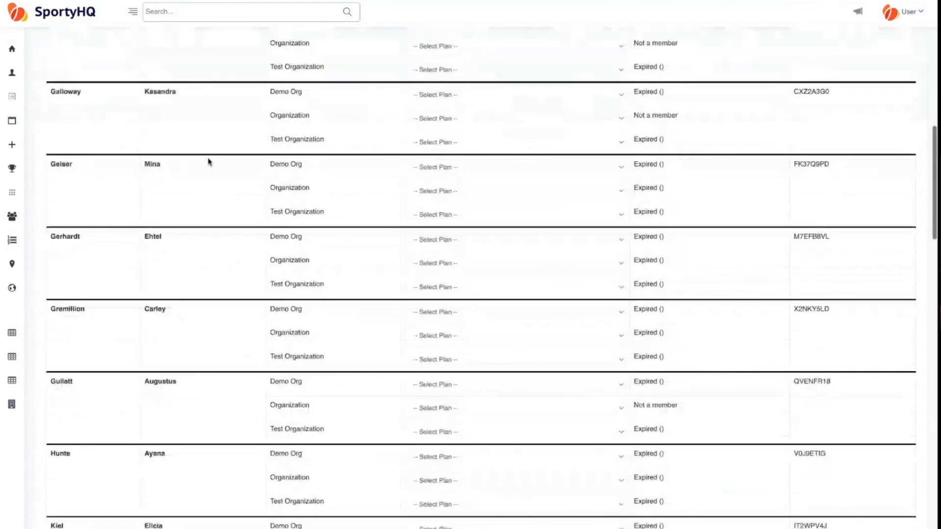
scroll(207, 161, up, 10)
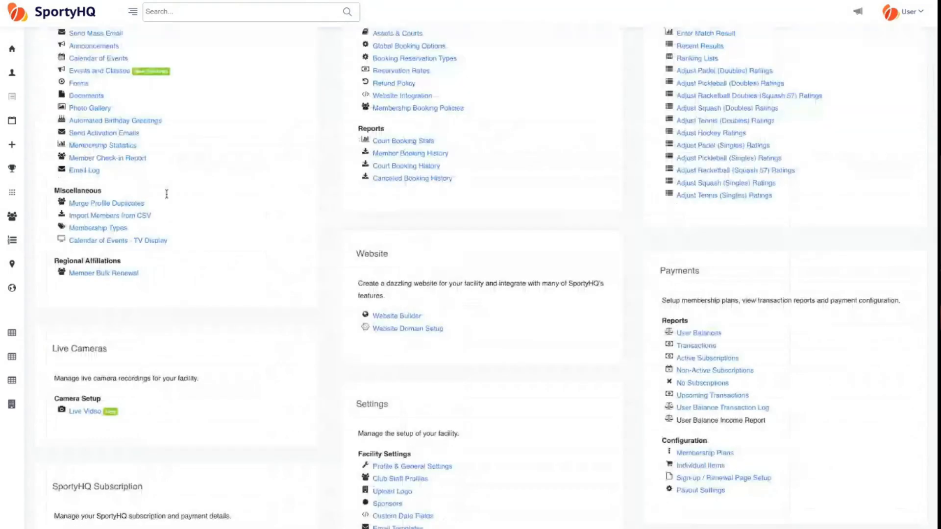
- Scroll through the Facility Administration sections, then follow the Club Sporty breadcrumb
scroll(166, 195, down, 2)
scroll(322, 220, up, 6)
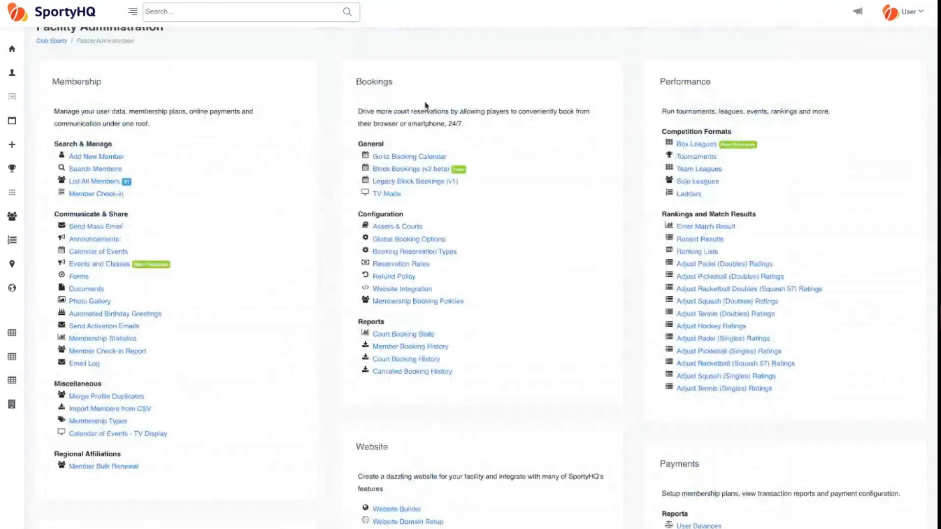
scroll(432, 108, down, 3)
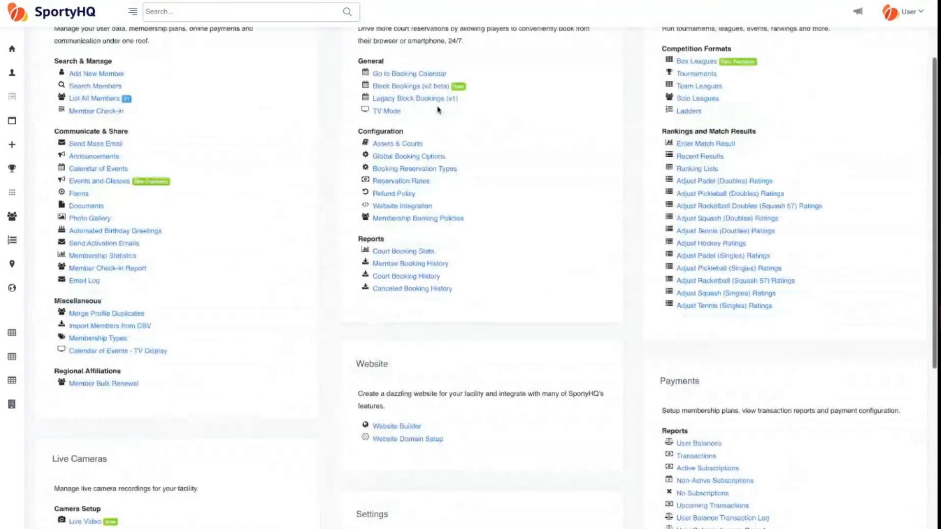
scroll(664, 366, up, 1)
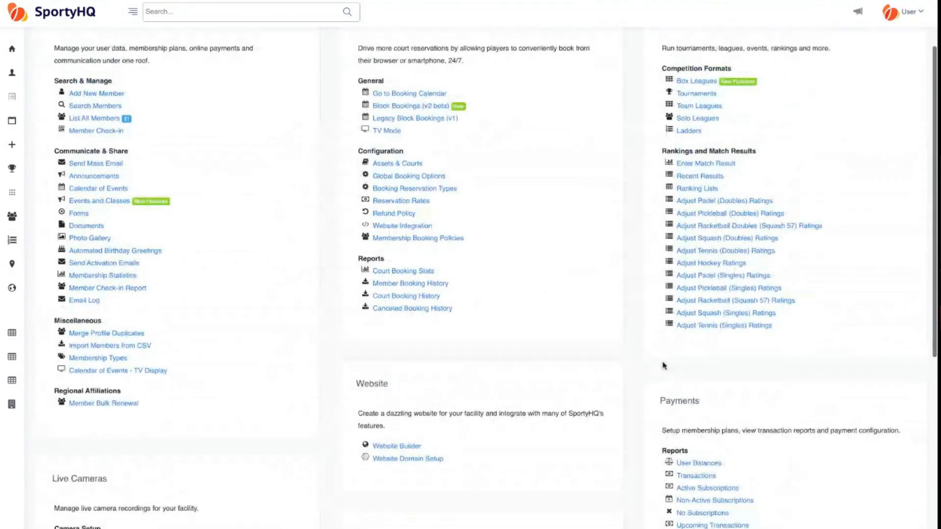
scroll(665, 365, down, 5)
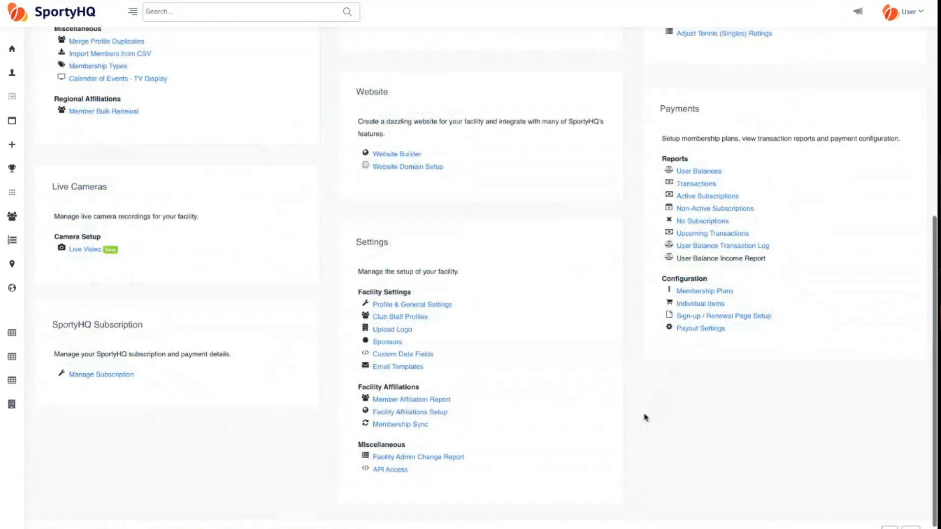
scroll(58, 63, up, 6)
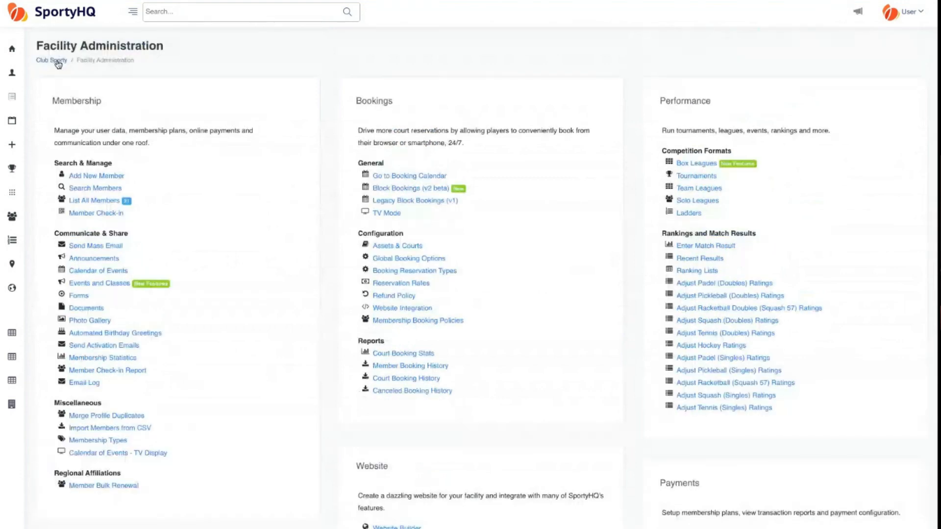
click(58, 62)
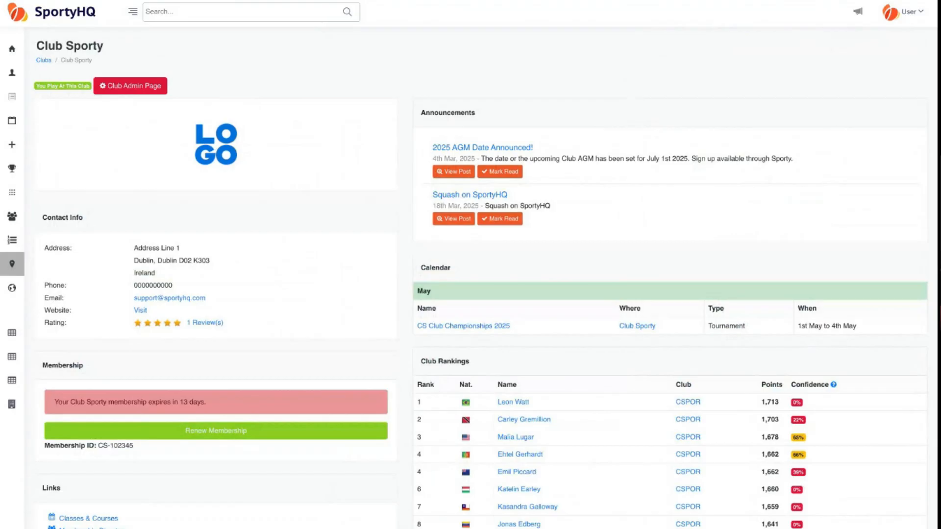
- Open the Club Admin Page and scroll down through its sections toward Settings
mouse_move(3, 166)
click(140, 96)
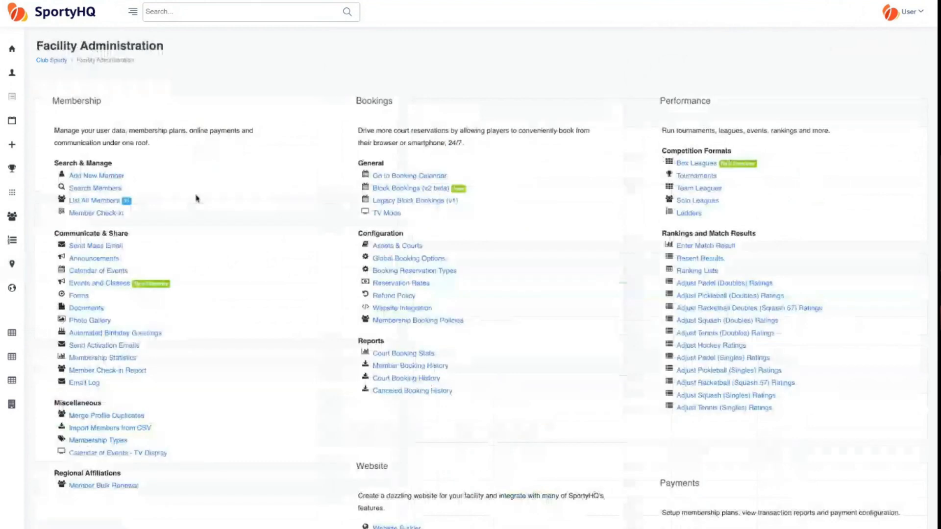
scroll(196, 199, down, 1)
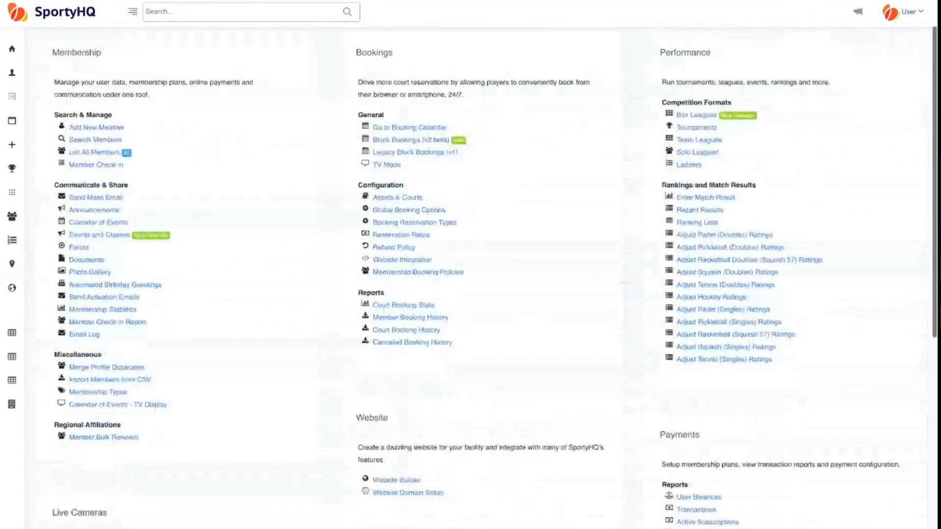
scroll(470, 274, down, 5)
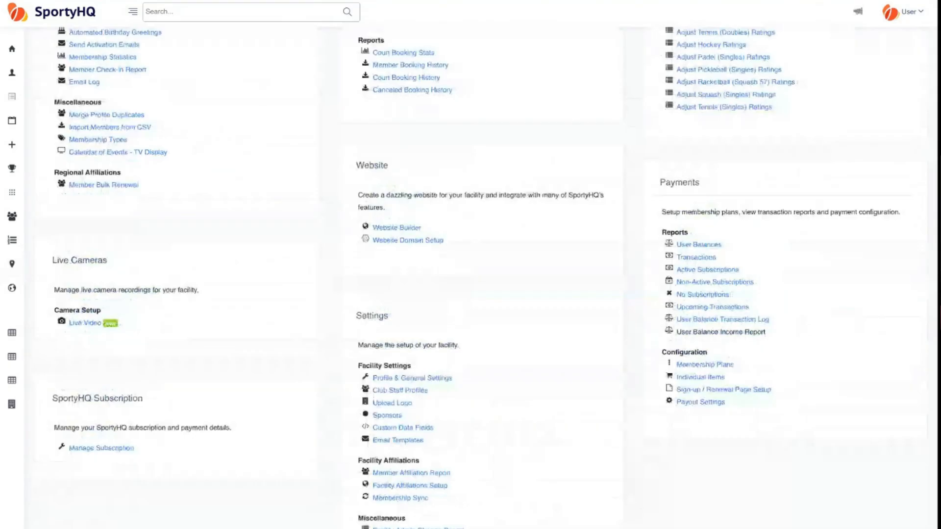
scroll(329, 273, down, 2)
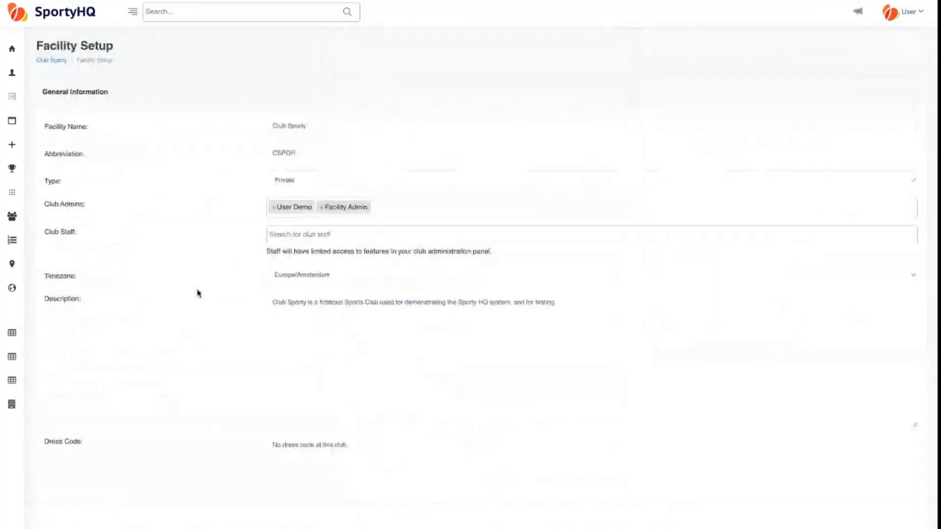
scroll(199, 293, down, 6)
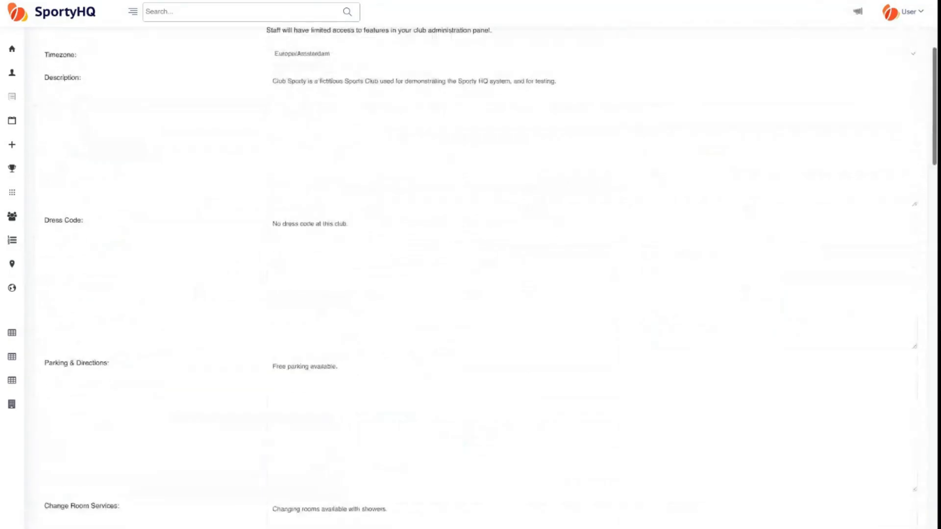
scroll(471, 295, down, 4)
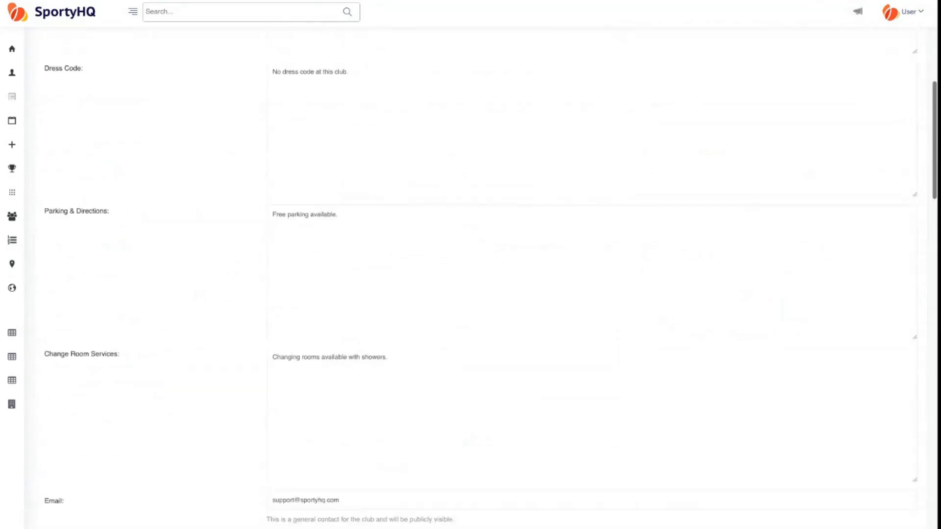